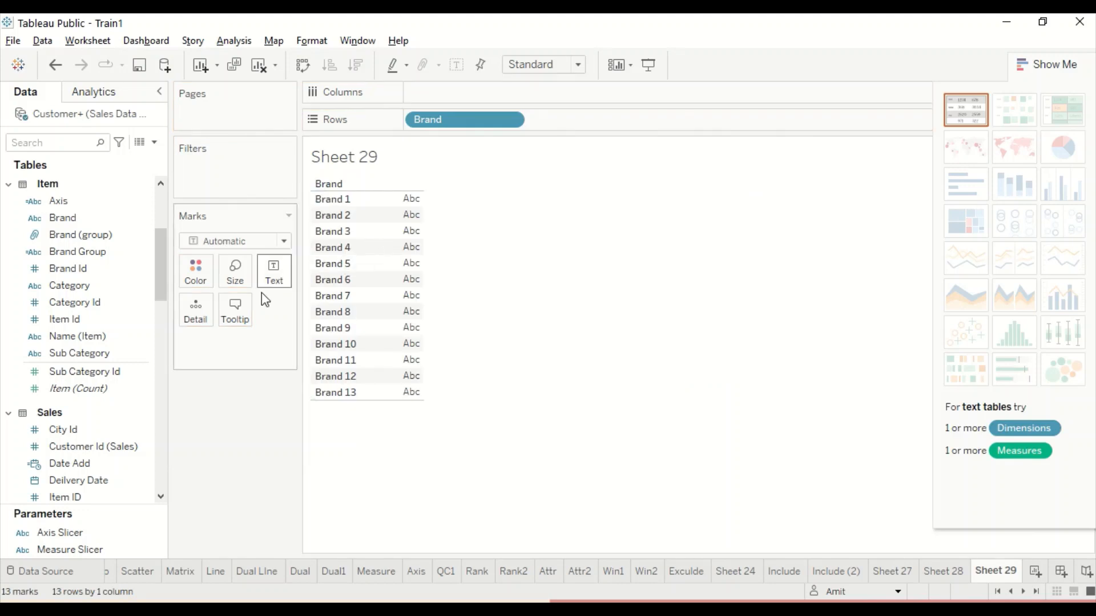
Add the Gross Sales measure to the view as text values for each brand
{"action": "scroll", "coordinate": [85, 422], "scroll_direction": "down", "scroll_amount": 5}
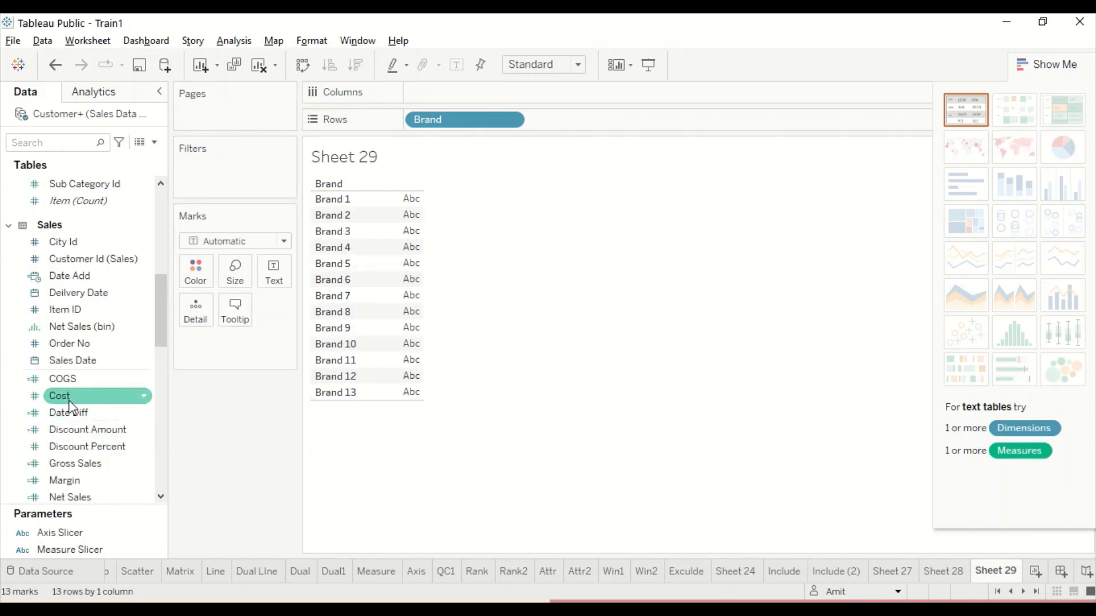
{"action": "scroll", "coordinate": [69, 423], "scroll_direction": "down", "scroll_amount": 3}
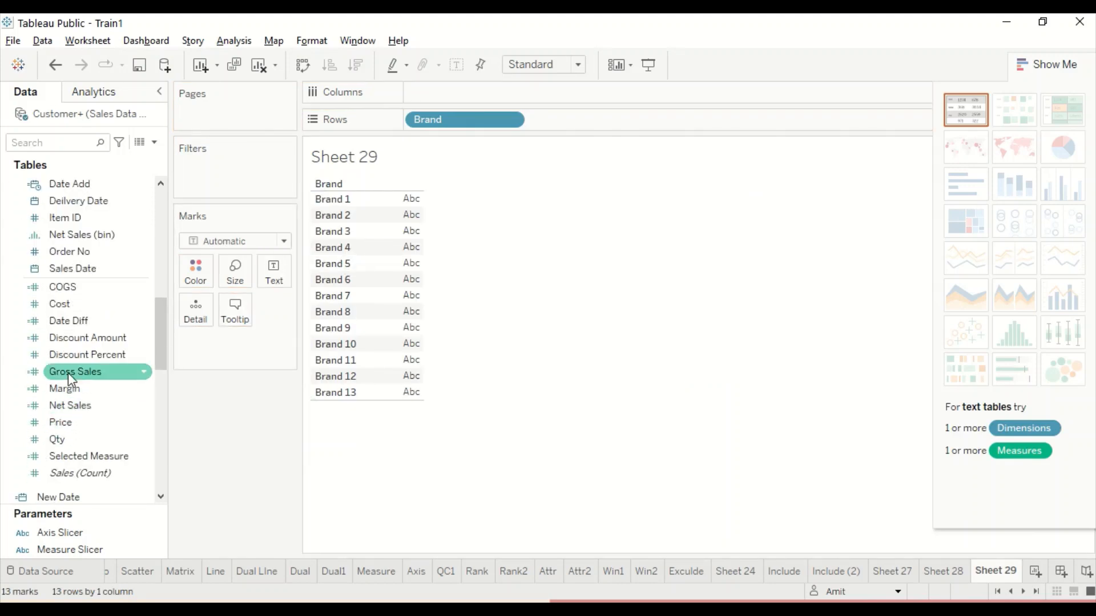
{"action": "left_click_drag", "start_coordinate": [67, 373], "coordinate": [394, 235]}
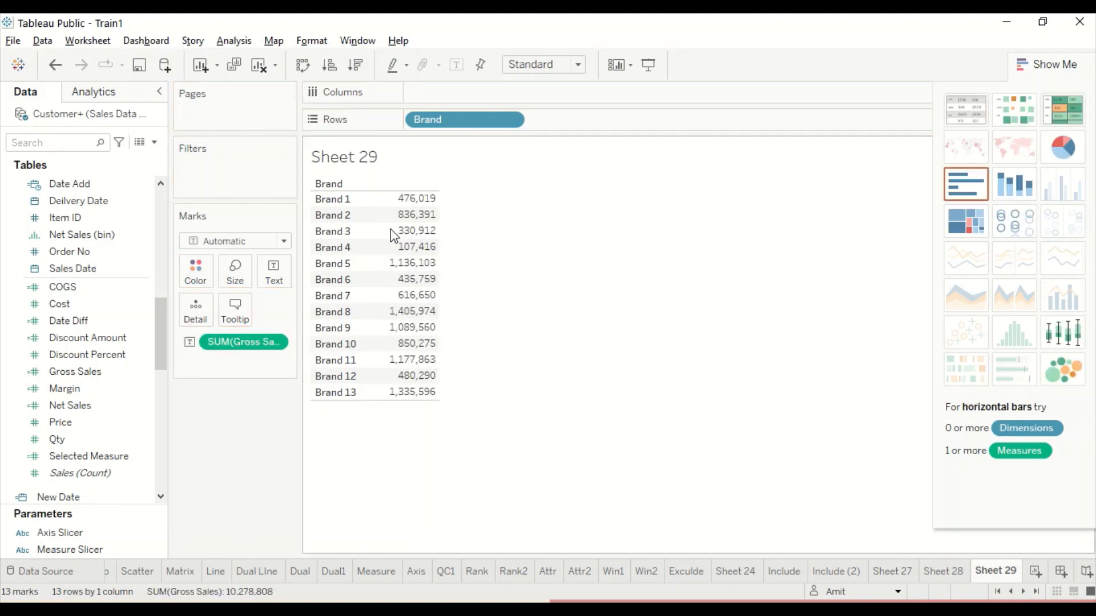
Group Brand 1, Brand 10, Brand 11, Brand 12 and Brand 13 directly from the table's row headers
{"action": "mouse_move", "coordinate": [387, 234]}
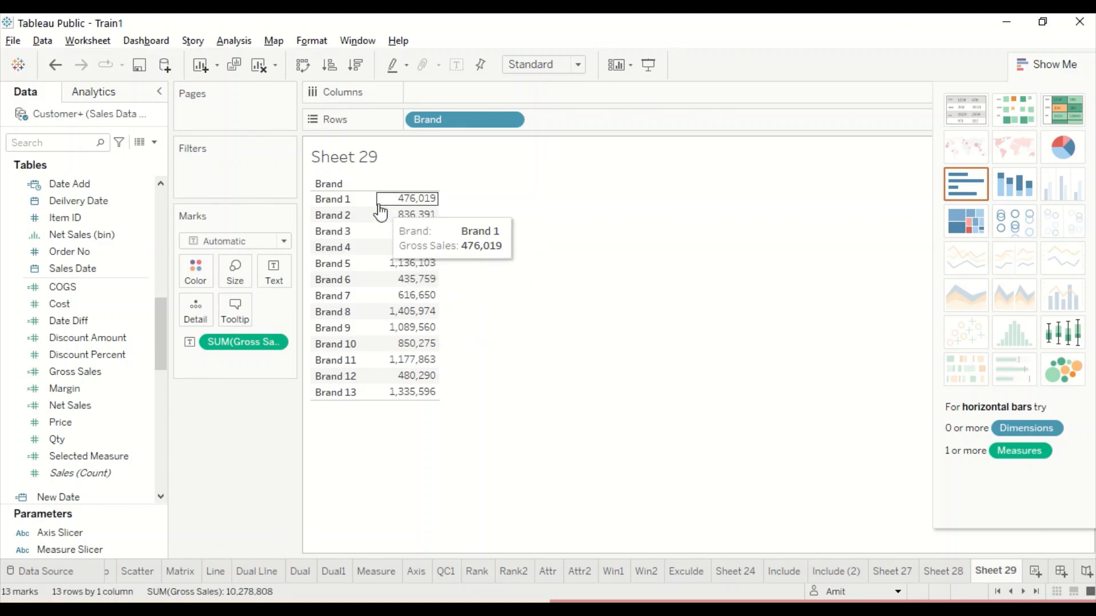
{"action": "left_click", "coordinate": [334, 204]}
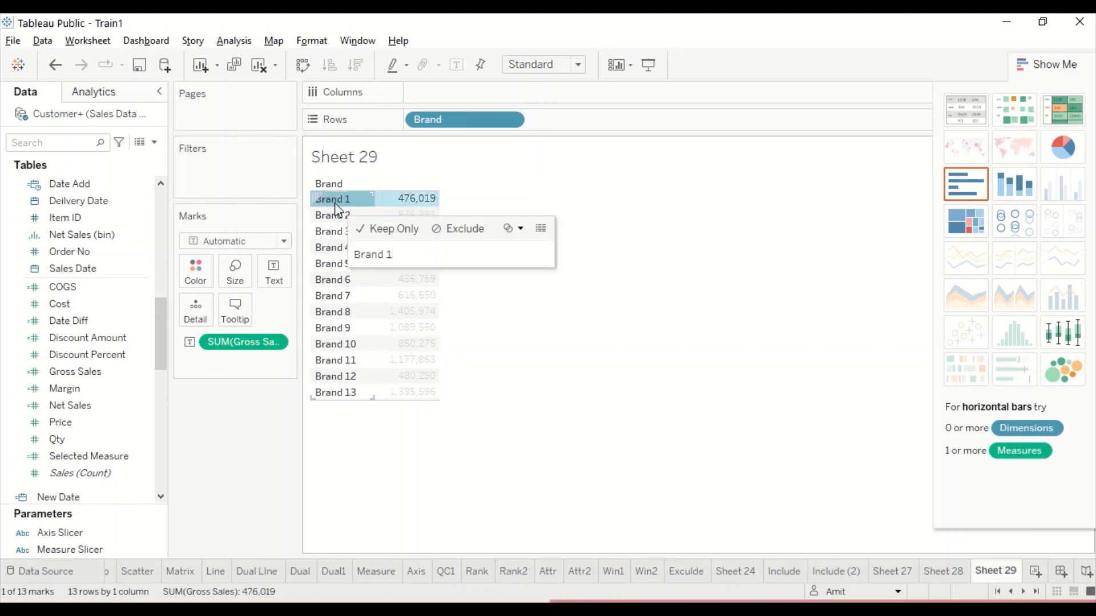
{"action": "left_click", "coordinate": [341, 349], "text": "ctrl"}
{"action": "left_click", "coordinate": [336, 360], "text": "ctrl"}
{"action": "left_click", "coordinate": [331, 377], "text": "ctrl"}
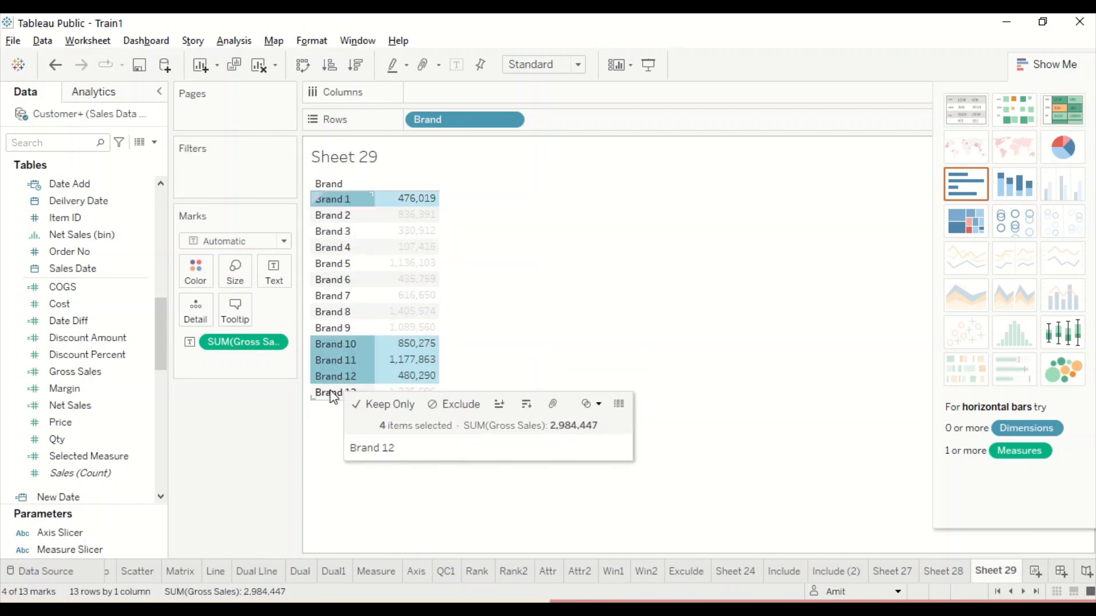
{"action": "left_click", "coordinate": [331, 392], "text": "ctrl"}
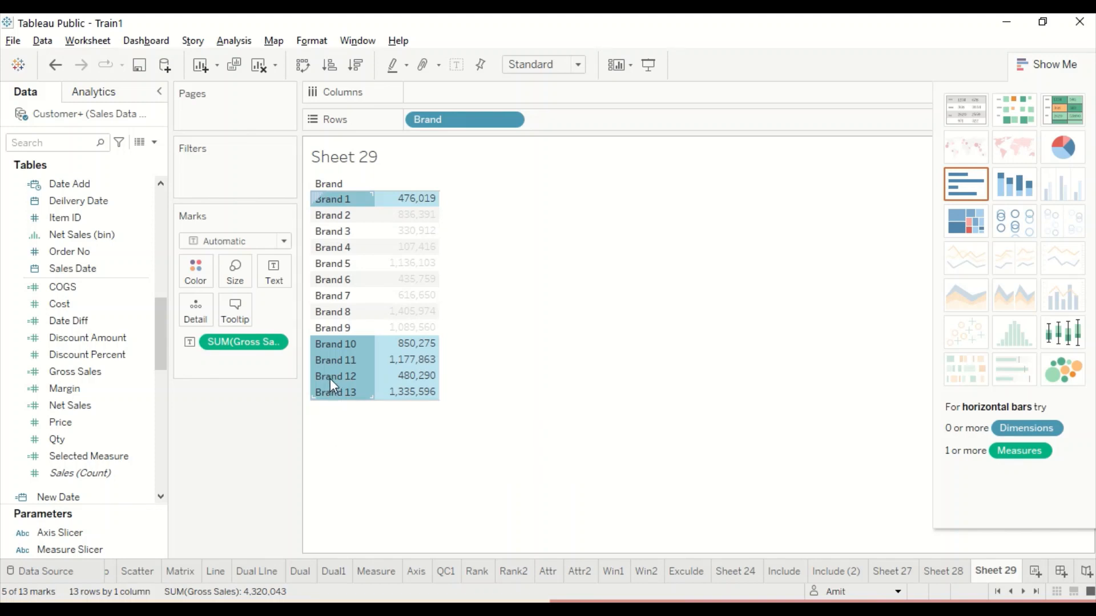
{"action": "mouse_move", "coordinate": [335, 363]}
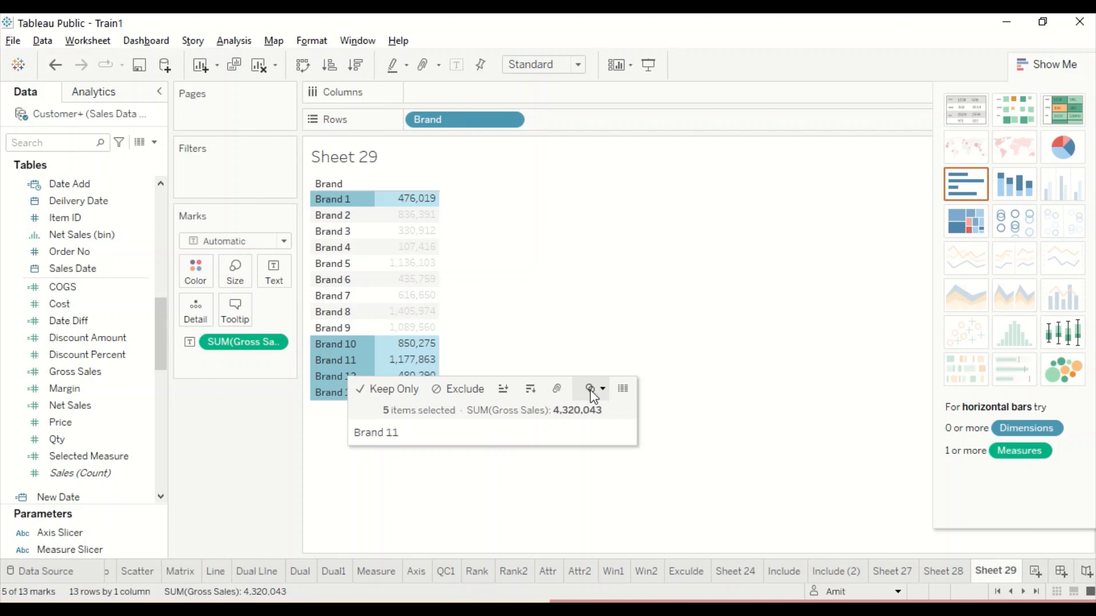
{"action": "left_click", "coordinate": [557, 390]}
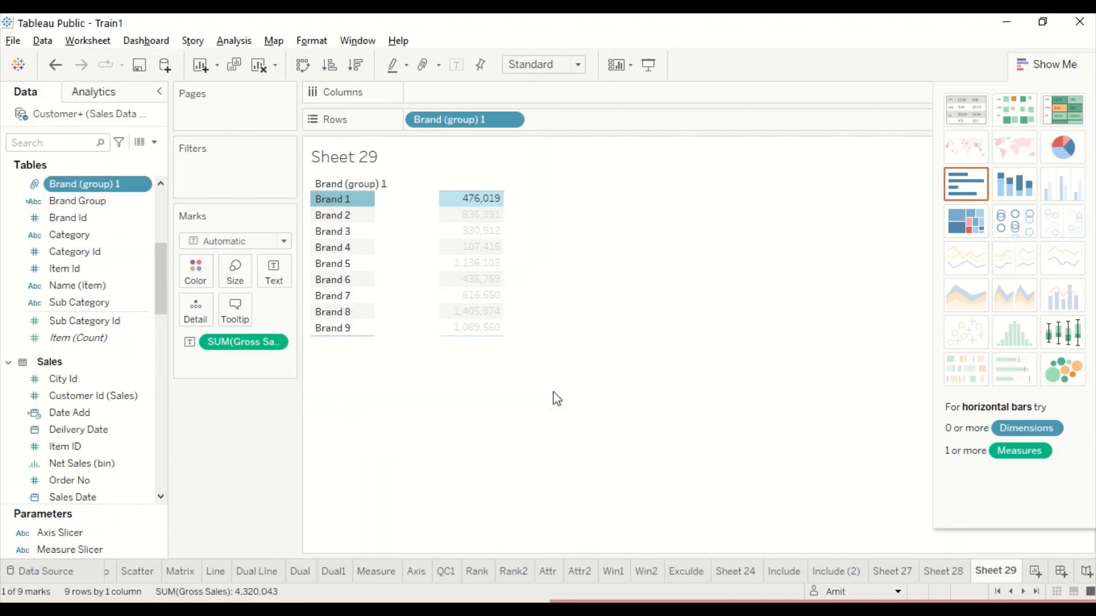
Edit the Brand (group) 1 field to rename its five-brand group as Top Brands, and apply the change
{"action": "mouse_move", "coordinate": [380, 210]}
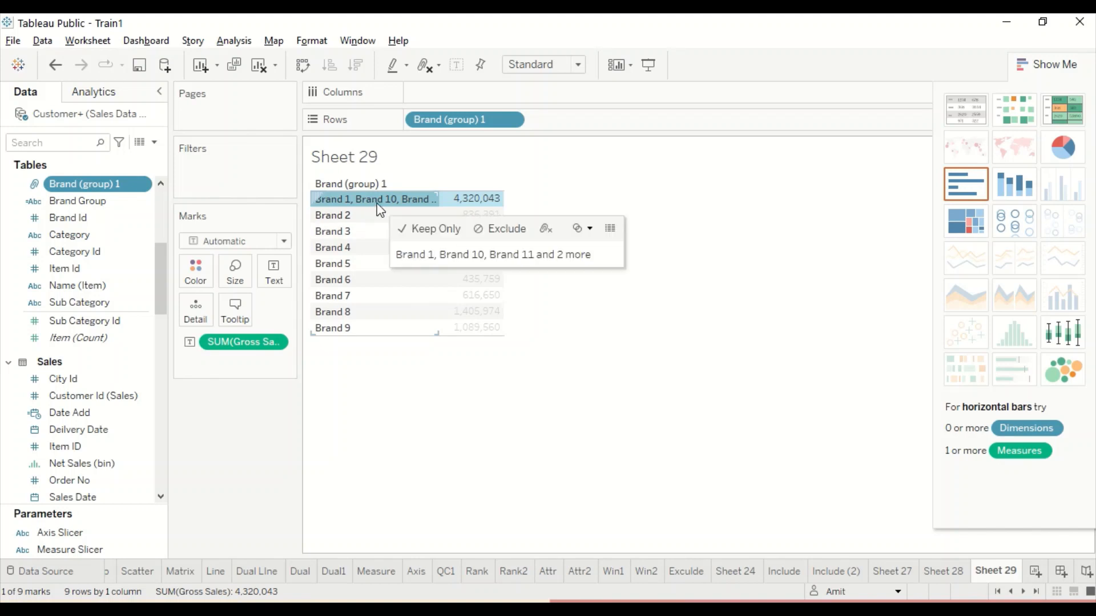
{"action": "right_click", "coordinate": [85, 188]}
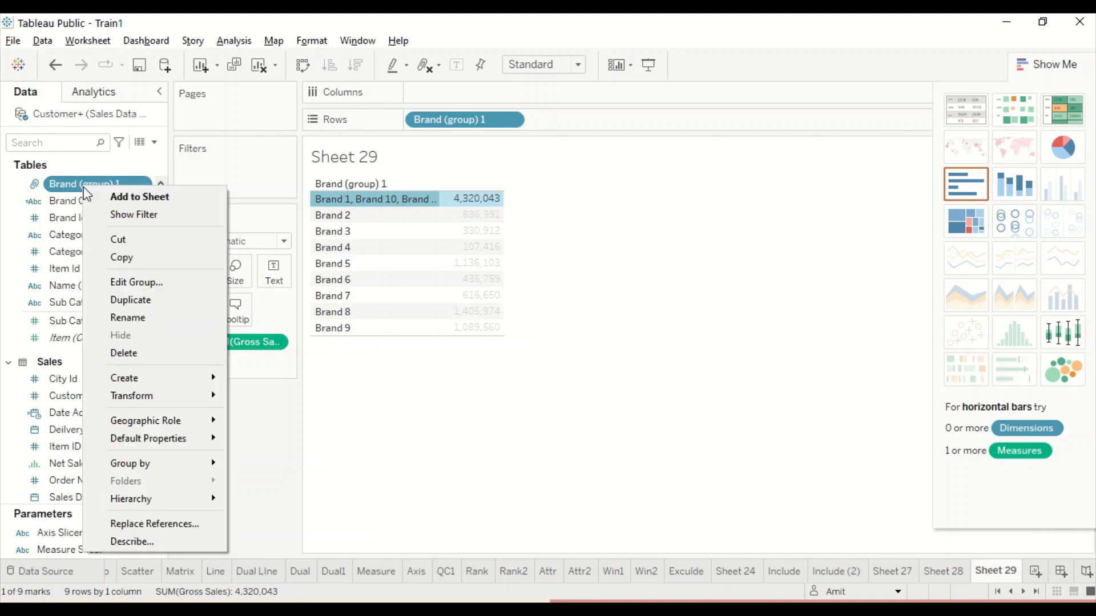
{"action": "left_click", "coordinate": [128, 283]}
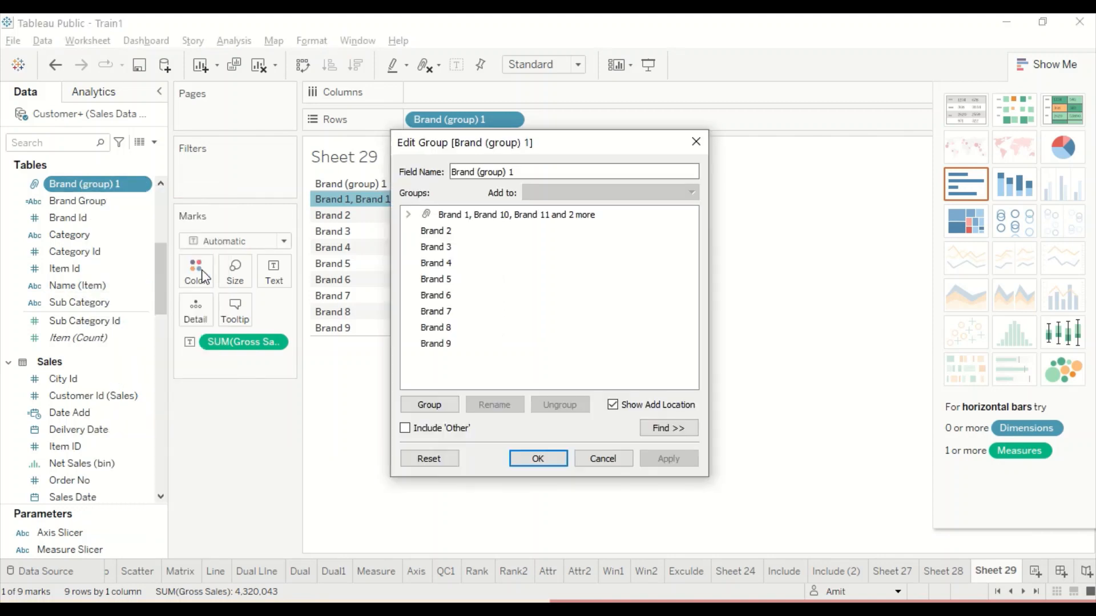
{"action": "left_click", "coordinate": [512, 218]}
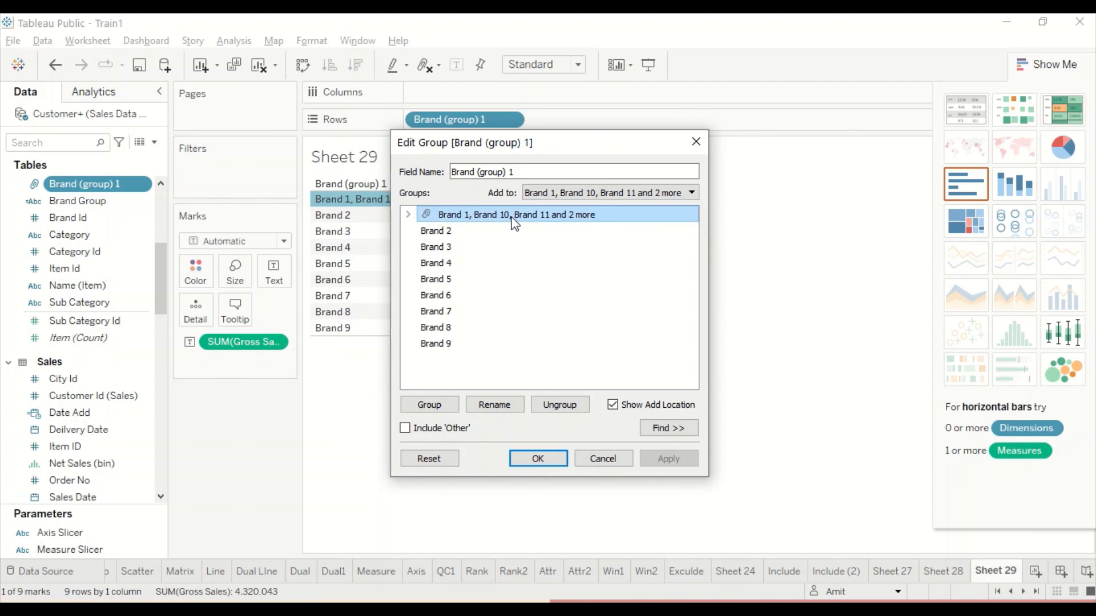
{"action": "left_click", "coordinate": [494, 402]}
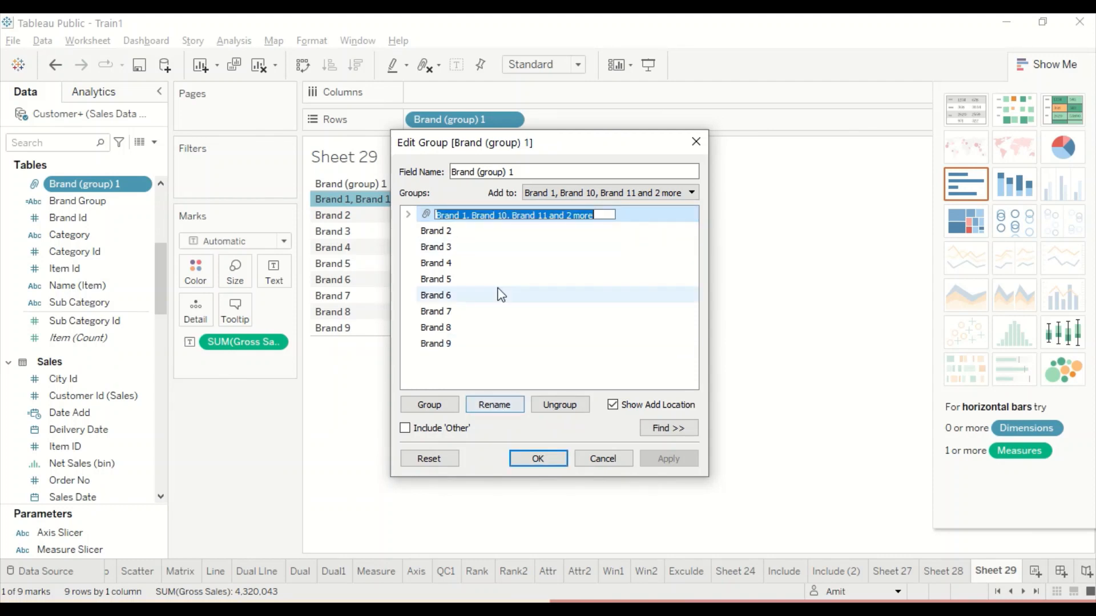
{"action": "type", "text": "Others="}
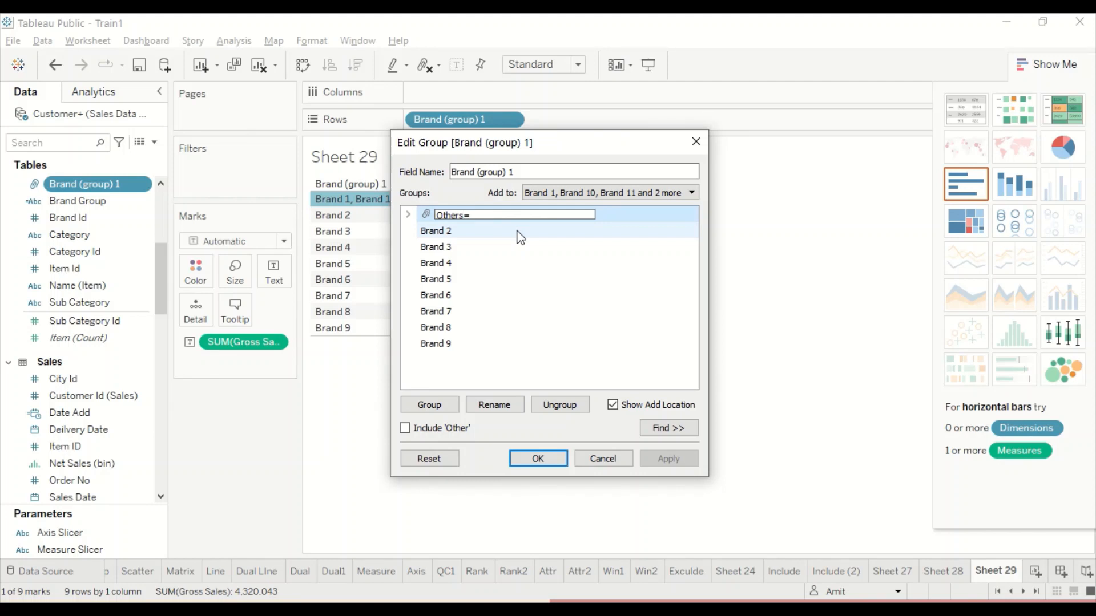
{"action": "key", "text": "BackSpace"}
{"action": "key", "text": "BackSpace"}
{"action": "key", "text": "BackSpace"}
{"action": "type", "text": "Top Brands"}
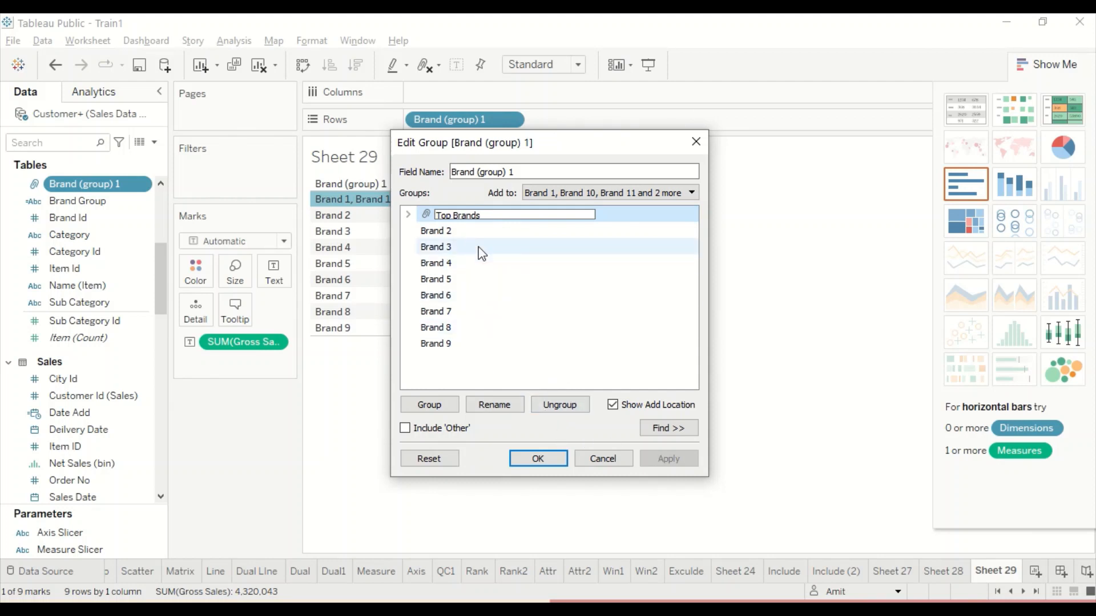
{"action": "key", "text": "Return"}
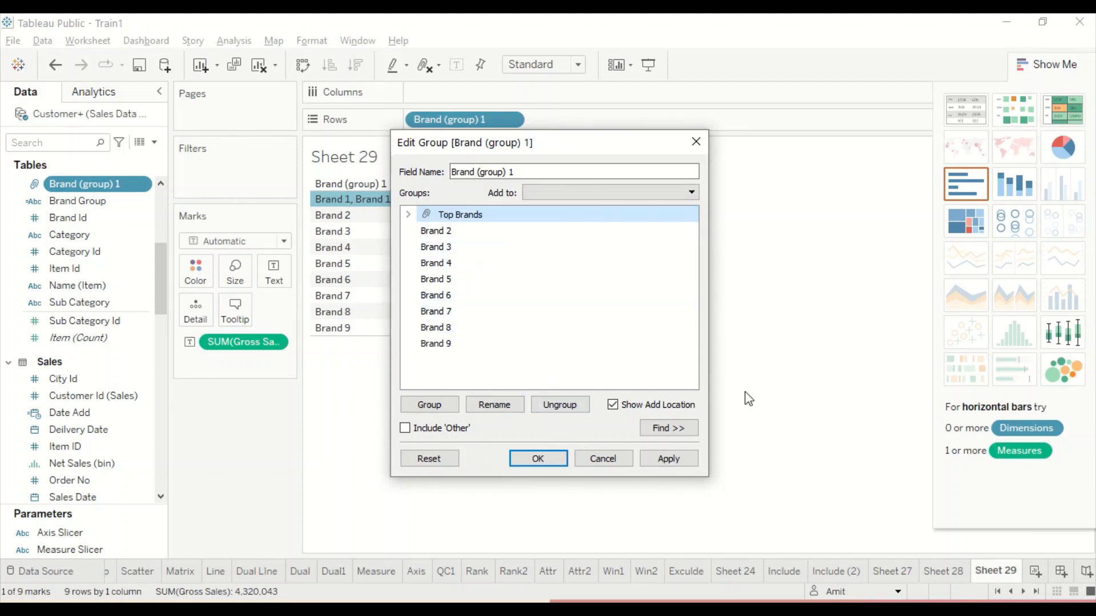
{"action": "left_click", "coordinate": [669, 458]}
{"action": "left_click_drag", "start_coordinate": [586, 151], "coordinate": [761, 160]}
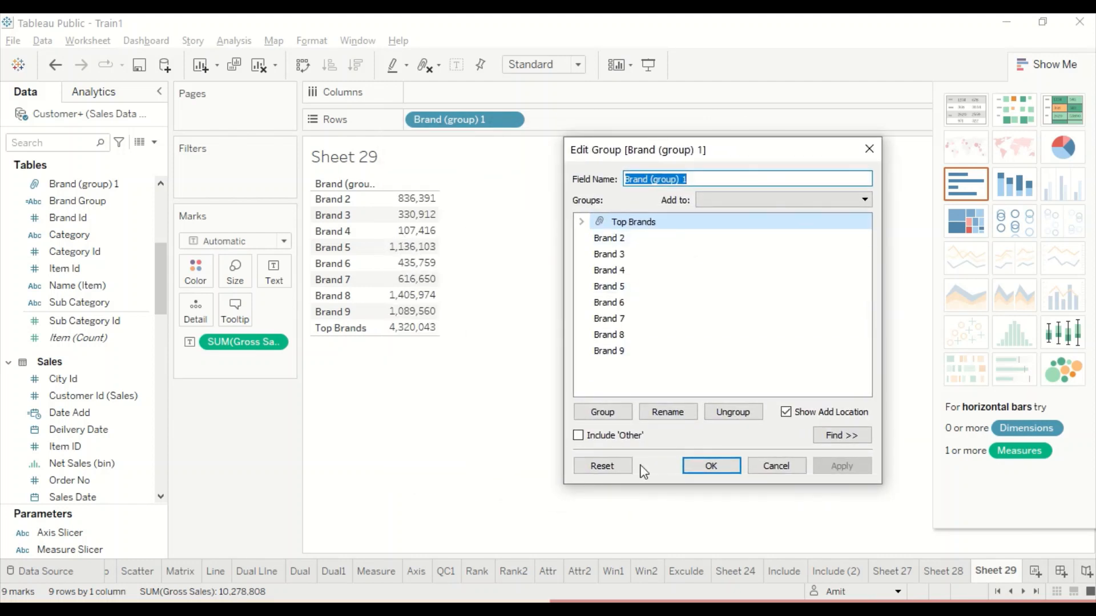
{"action": "left_click", "coordinate": [723, 470]}
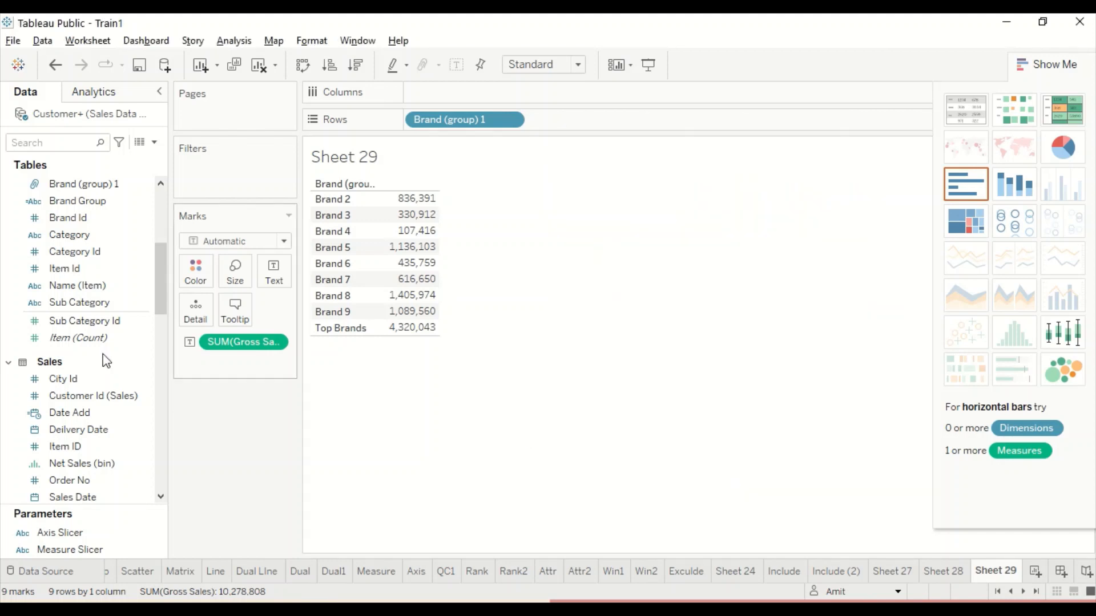
Add the Brand field to Rows after Brand (group) 1
{"action": "scroll", "coordinate": [60, 294], "scroll_direction": "up", "scroll_amount": 3}
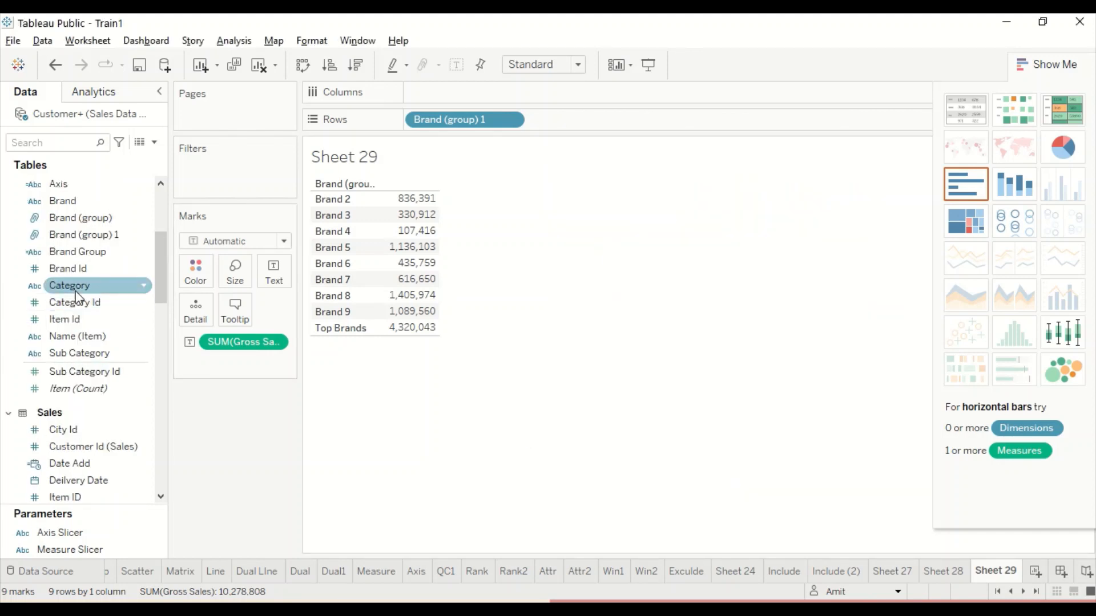
{"action": "scroll", "coordinate": [71, 280], "scroll_direction": "up", "scroll_amount": 4}
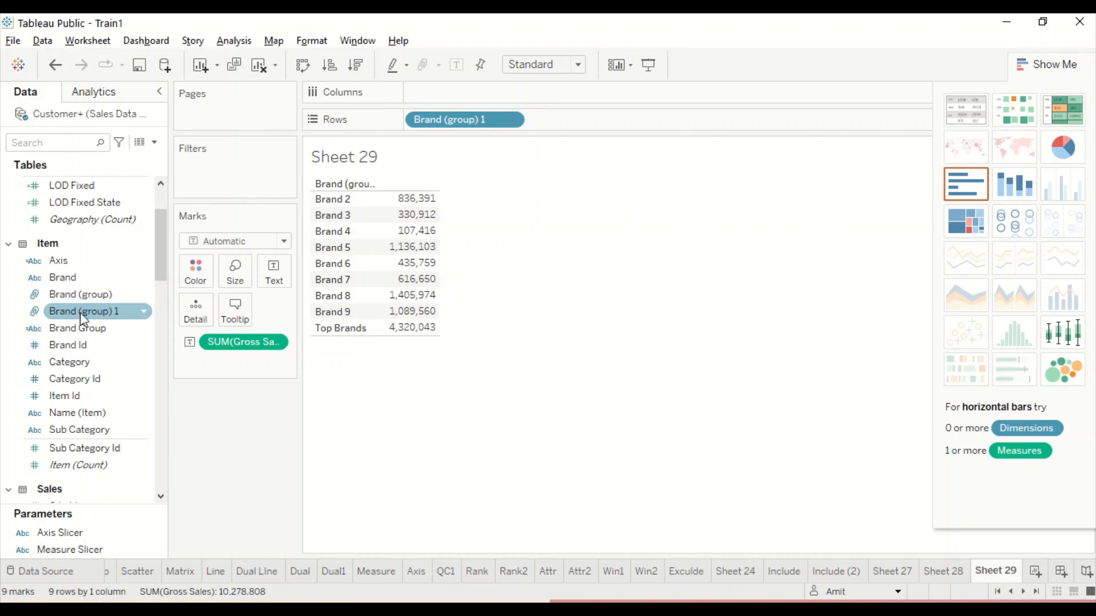
{"action": "left_click_drag", "start_coordinate": [68, 282], "coordinate": [579, 128]}
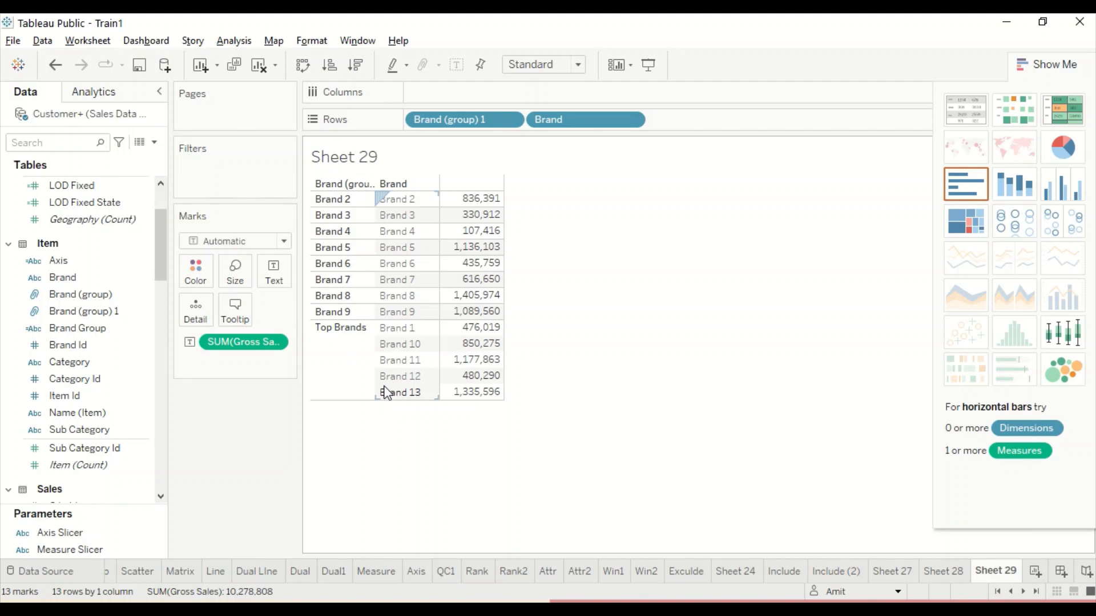
{"action": "left_click", "coordinate": [66, 295]}
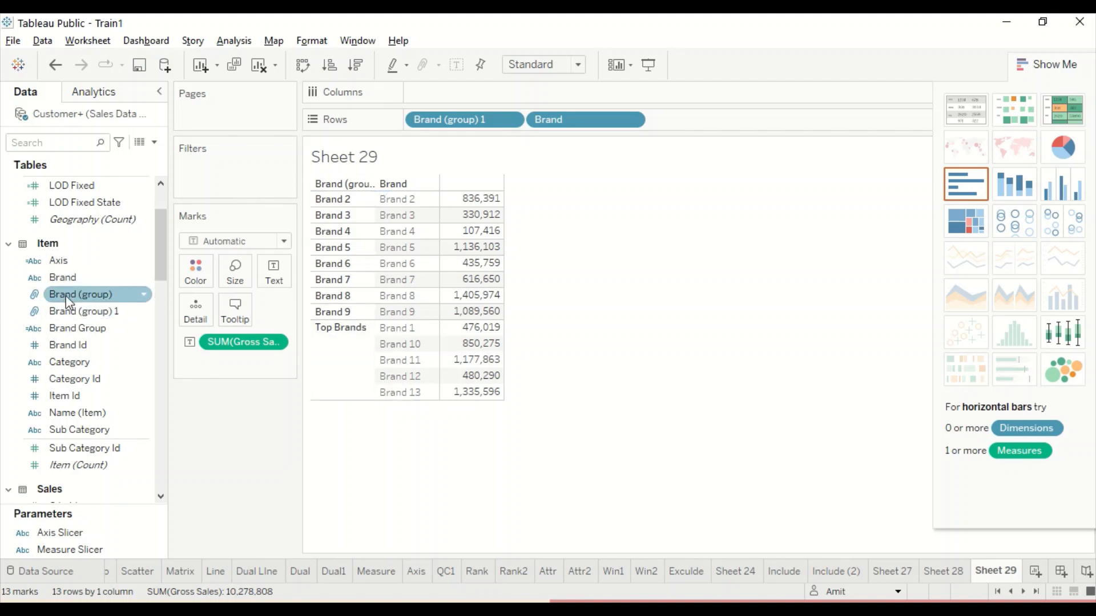
{"action": "right_click", "coordinate": [67, 300]}
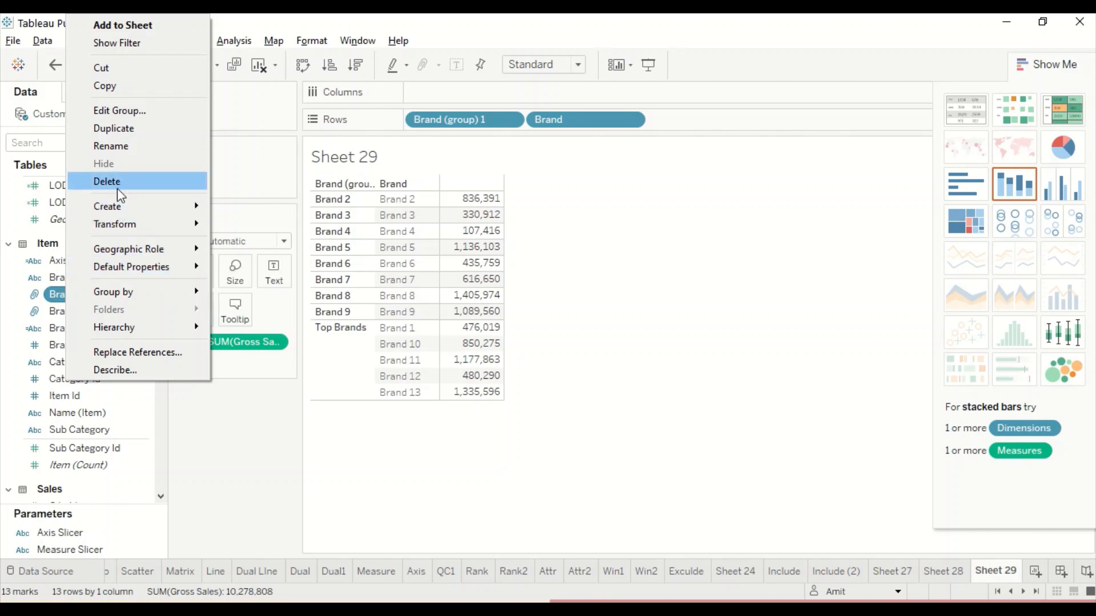
{"action": "left_click", "coordinate": [116, 111]}
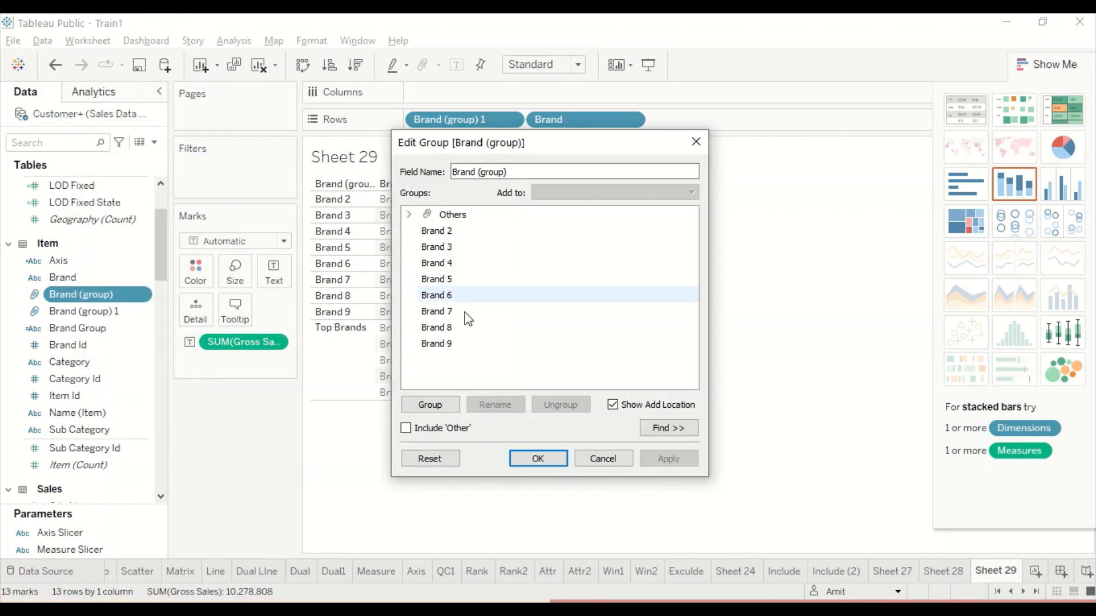
{"action": "left_click", "coordinate": [605, 460]}
Open Brand (group) 1 for group editing and preview the Include 'Other' option, switching it back off
{"action": "left_click", "coordinate": [87, 311]}
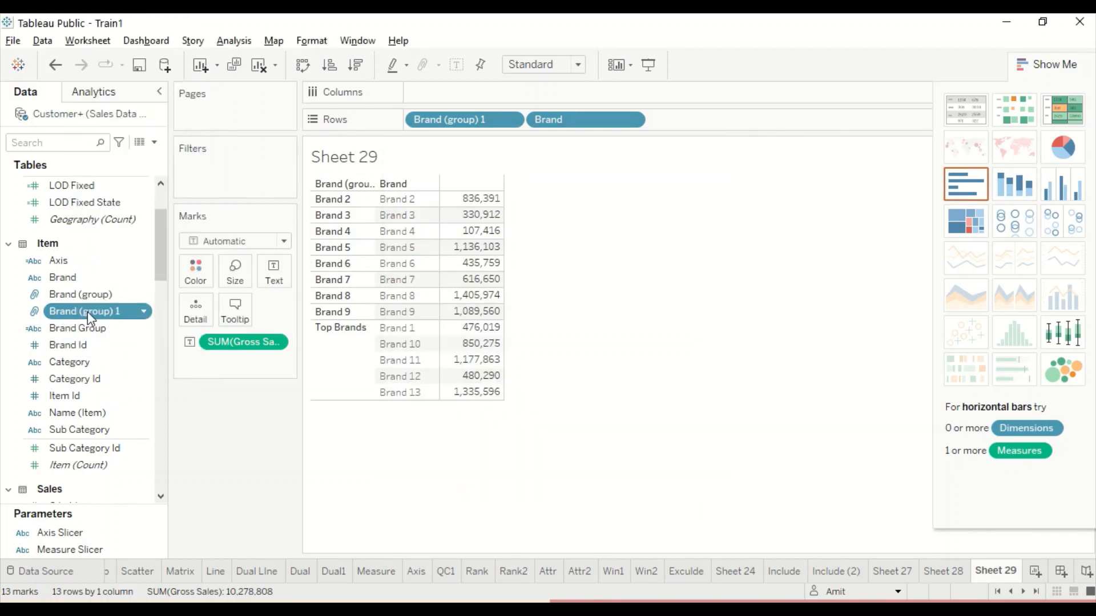
{"action": "right_click", "coordinate": [90, 308]}
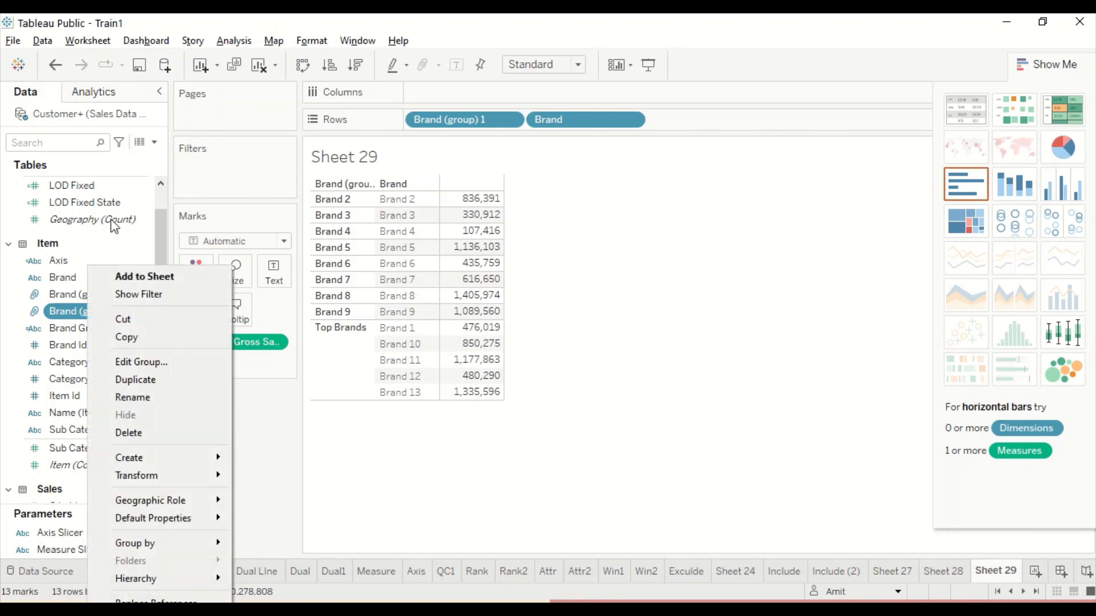
{"action": "left_click", "coordinate": [143, 361]}
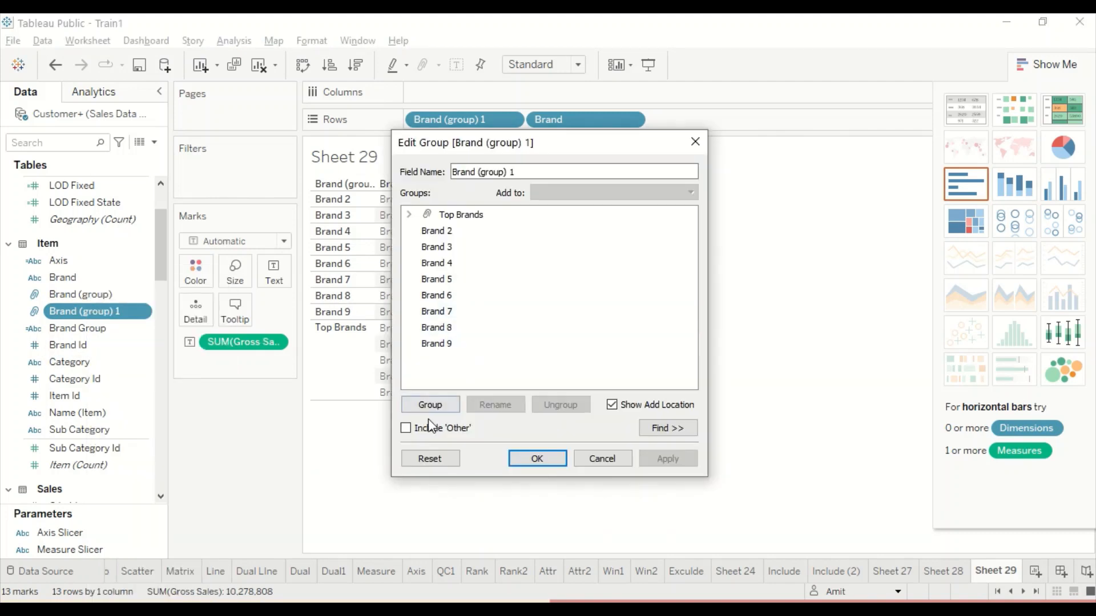
{"action": "left_click", "coordinate": [405, 429]}
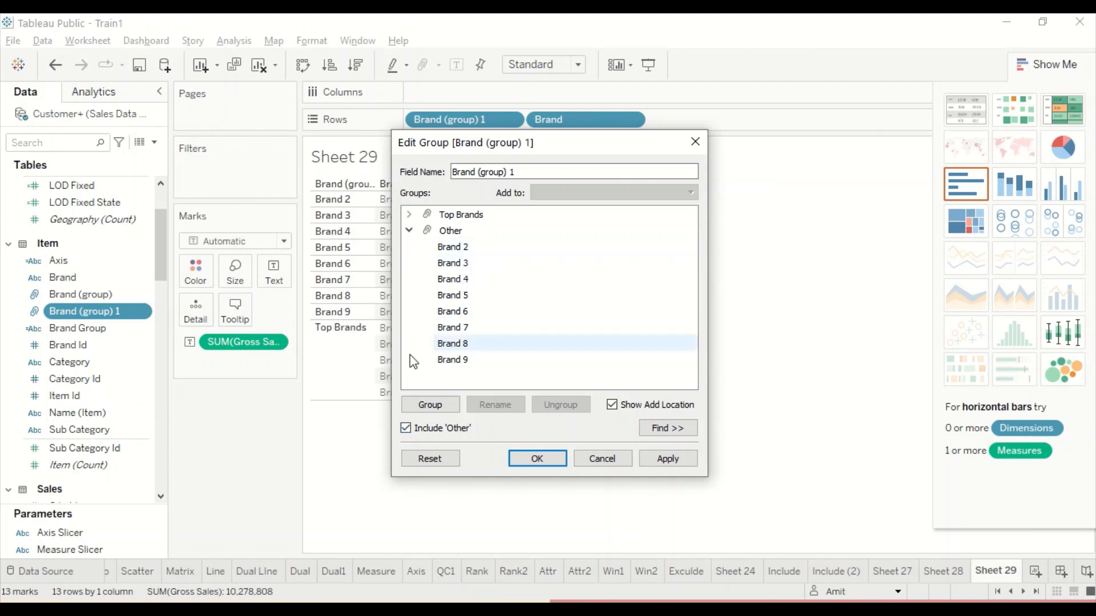
{"action": "left_click", "coordinate": [405, 429]}
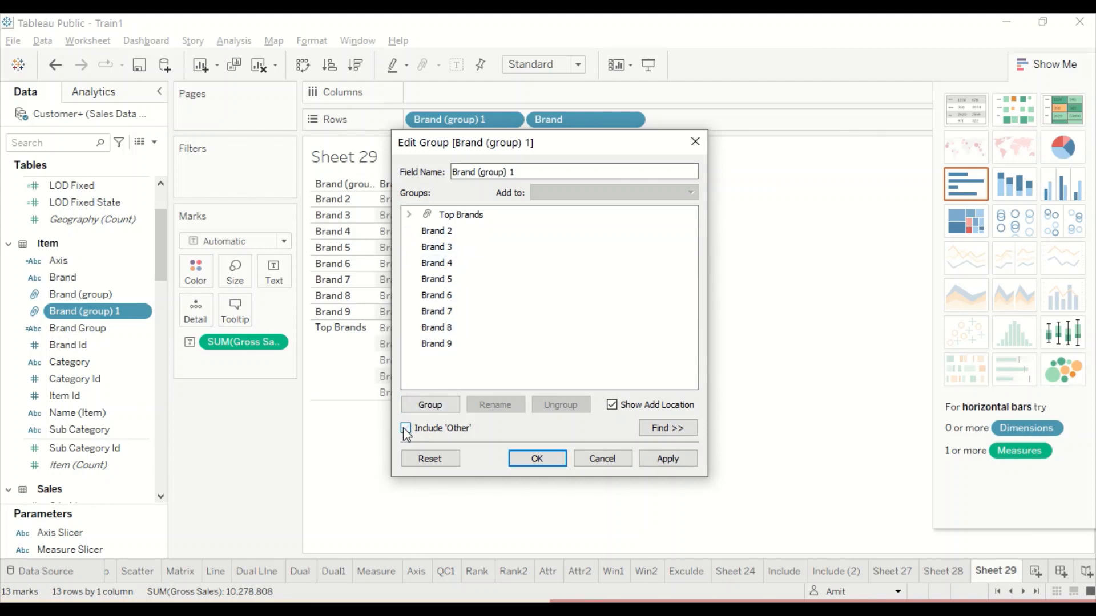
Group Brand 2, Brand 3 and Brand 4 within Brand (group) 1 and name the new group Top Brand 2
{"action": "left_click", "coordinate": [440, 231]}
{"action": "left_click", "coordinate": [435, 250], "text": "ctrl"}
{"action": "left_click", "coordinate": [429, 263], "text": "ctrl"}
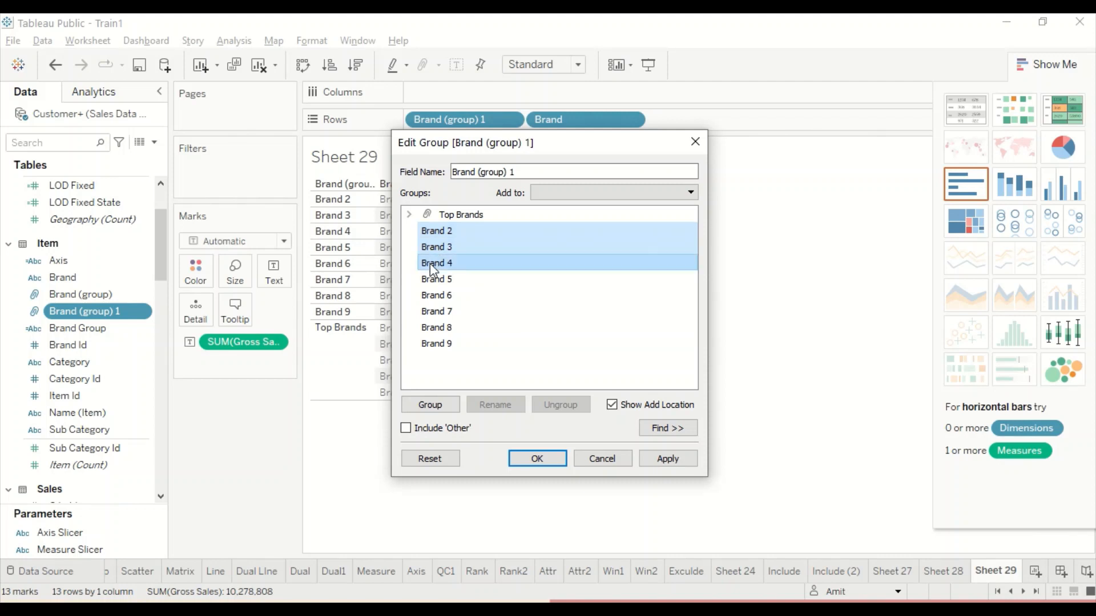
{"action": "left_click", "coordinate": [589, 194]}
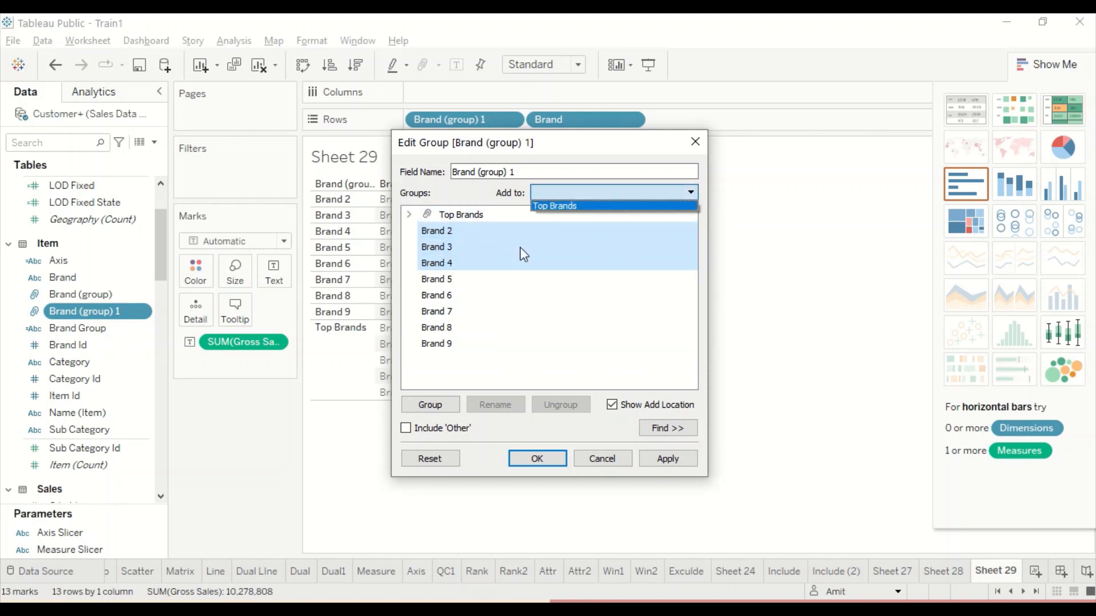
{"action": "left_click", "coordinate": [430, 405]}
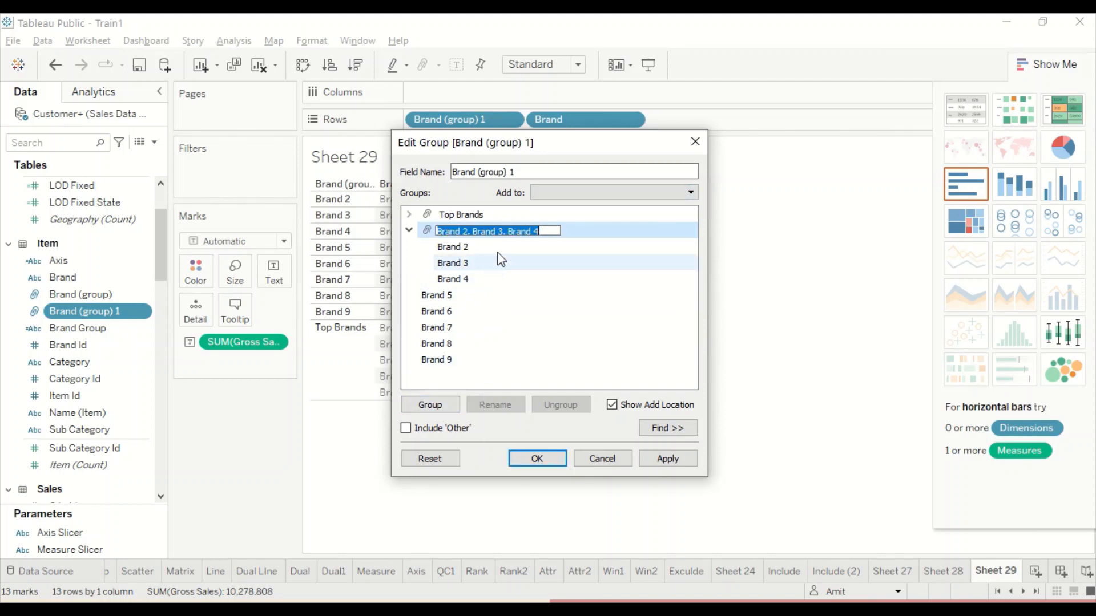
{"action": "type", "text": "Top Brand 2"}
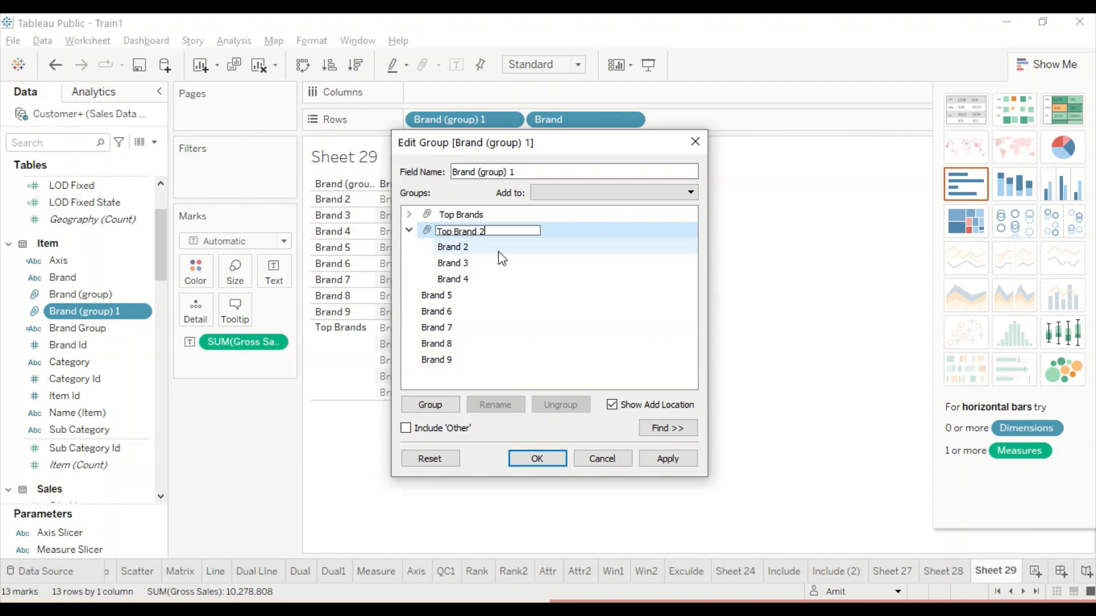
{"action": "key", "text": "Return"}
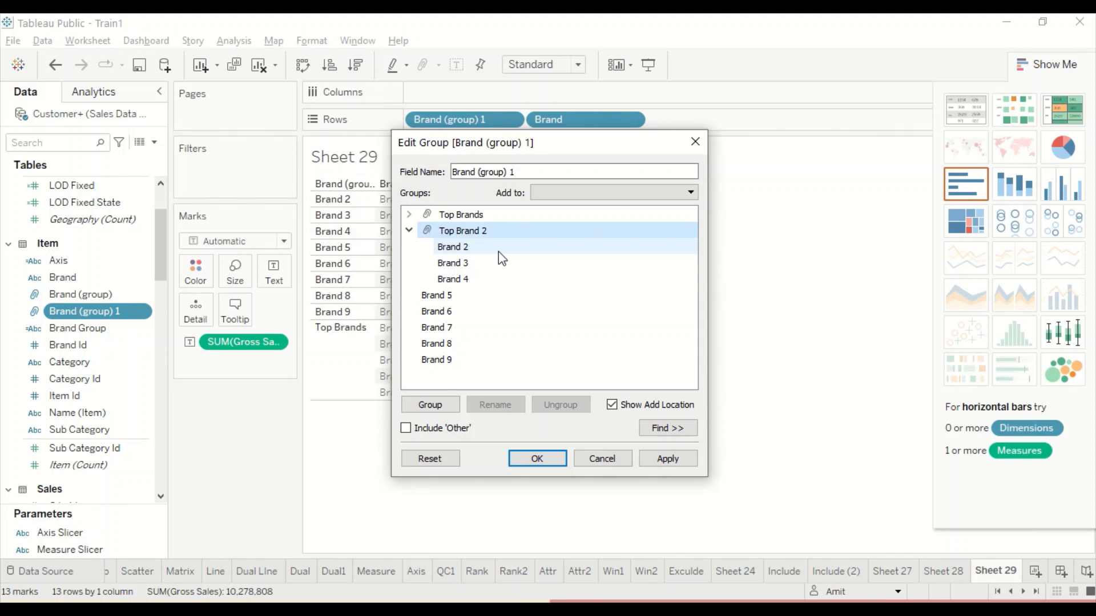
Include the 'Other' group in Brand (group) 1 and apply the change to the table
{"action": "left_click", "coordinate": [406, 428]}
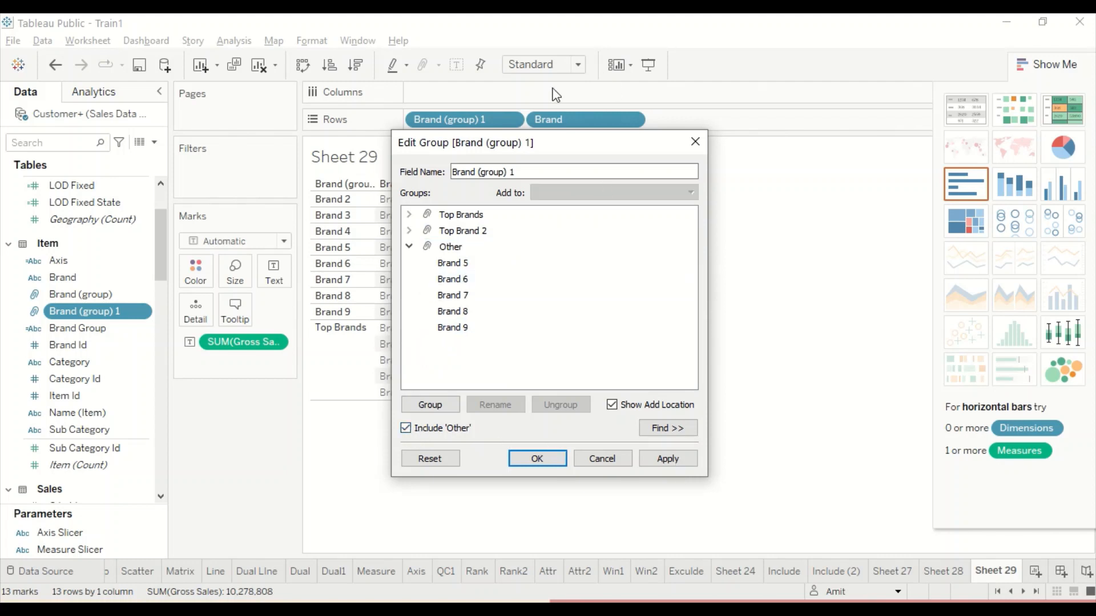
{"action": "left_click_drag", "start_coordinate": [548, 142], "coordinate": [831, 130]}
{"action": "left_click", "coordinate": [945, 450]}
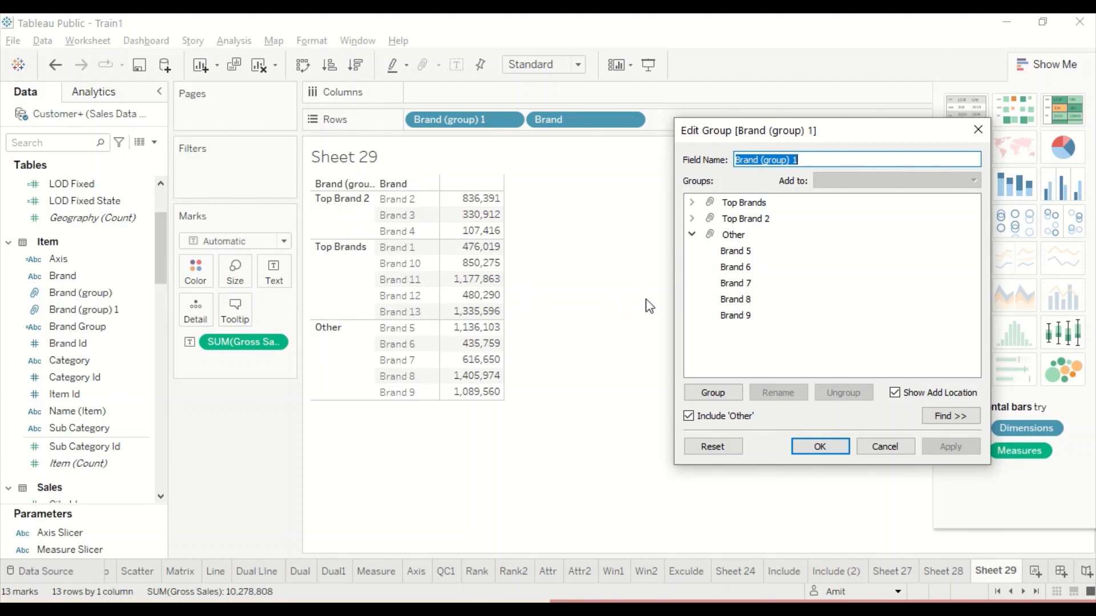
Examine the members of Top Brand 2 and Top Brands and the available target groups for Brand 1, and leave group editing
{"action": "left_click", "coordinate": [692, 220]}
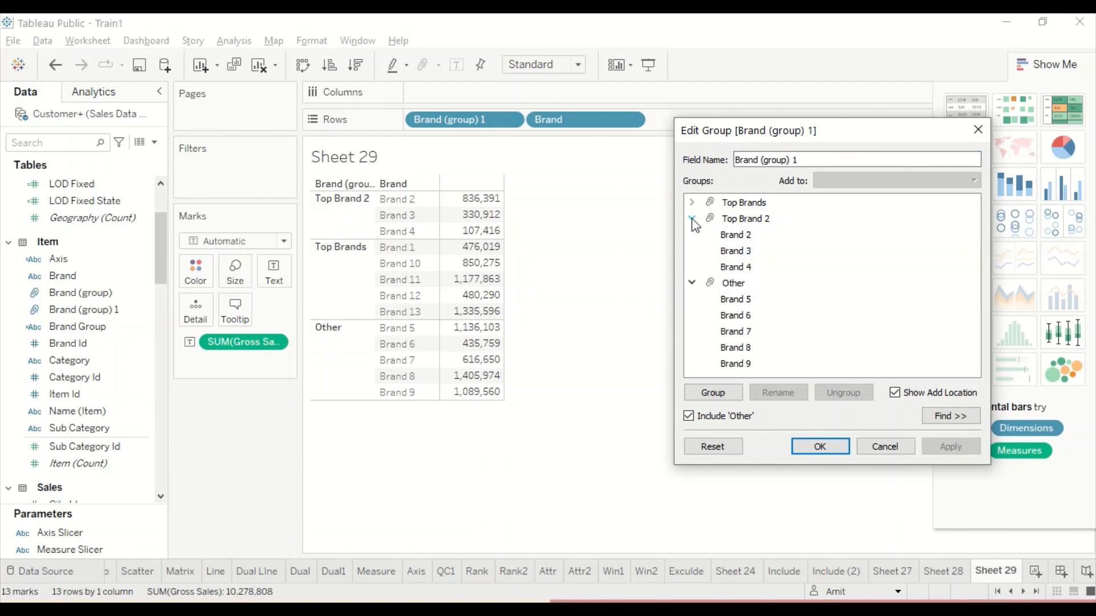
{"action": "left_click", "coordinate": [747, 234]}
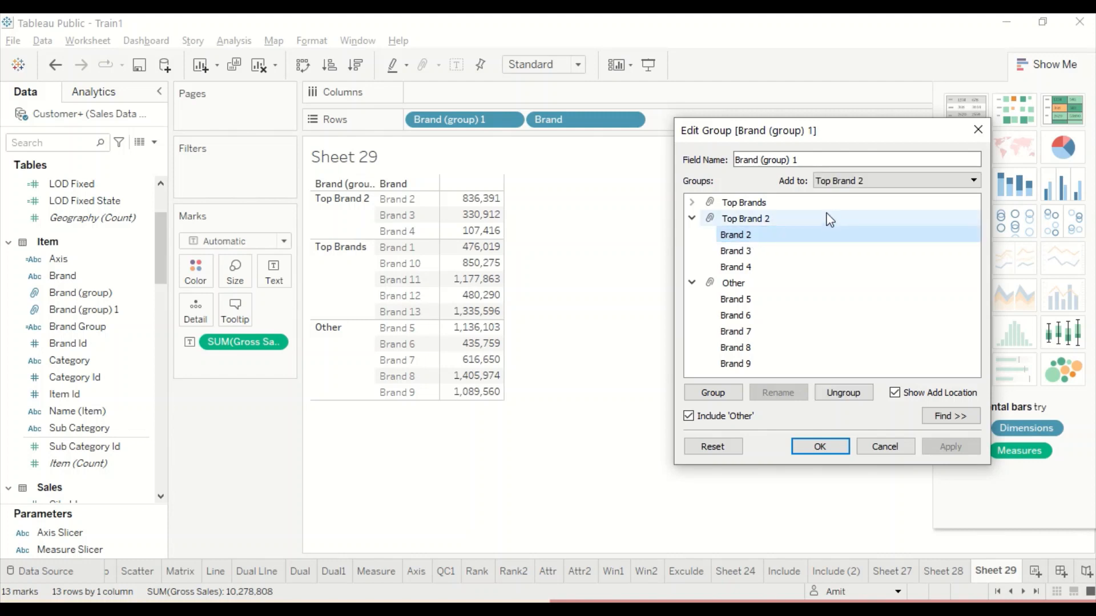
{"action": "left_click", "coordinate": [839, 180]}
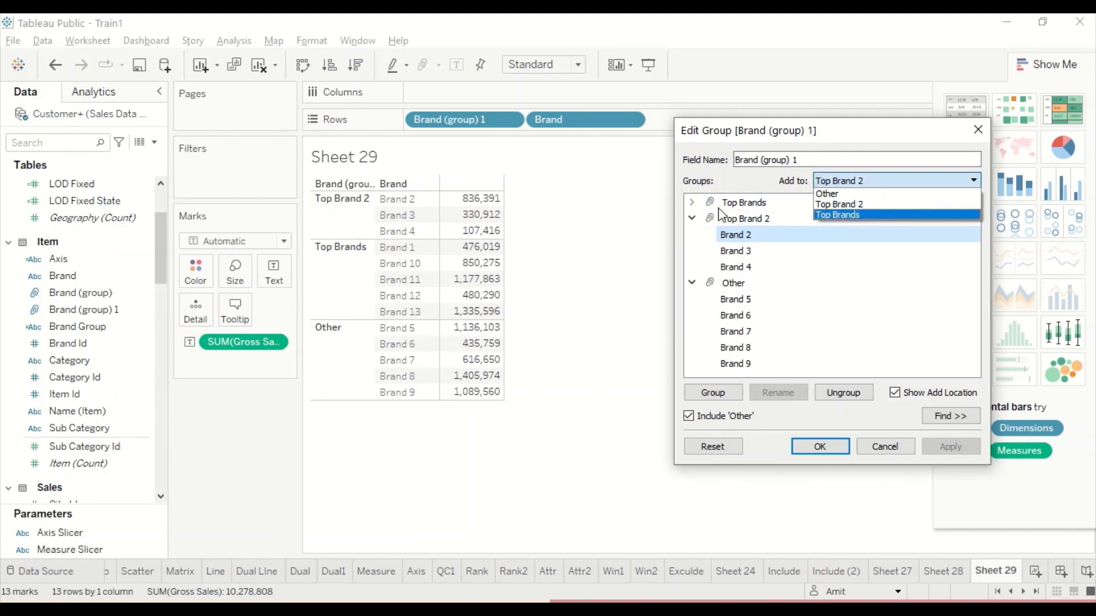
{"action": "left_click", "coordinate": [692, 203]}
{"action": "left_click", "coordinate": [742, 219]}
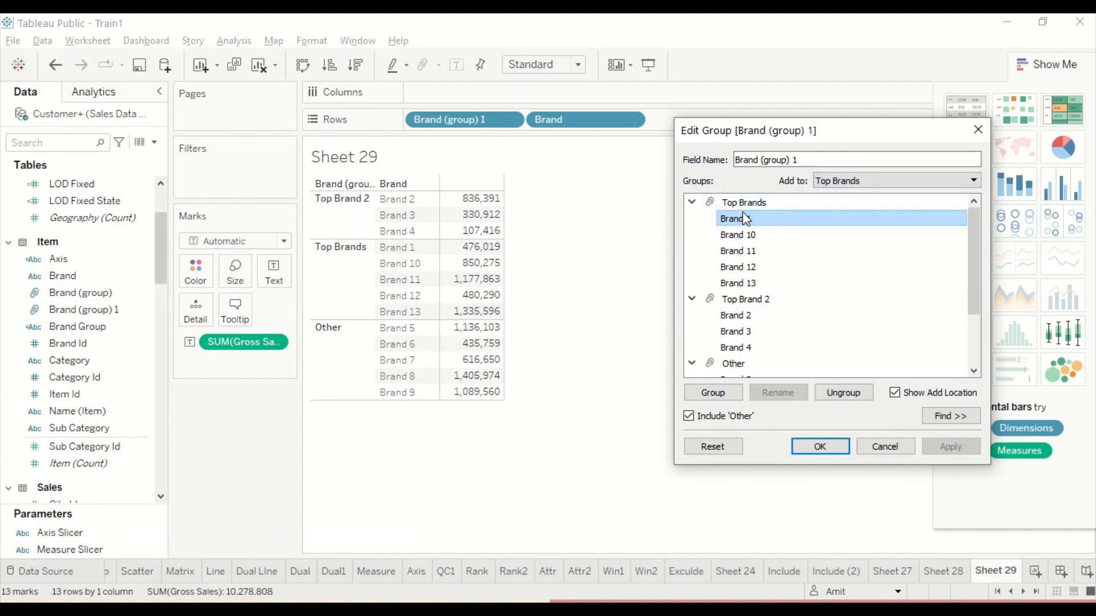
{"action": "left_click", "coordinate": [831, 181]}
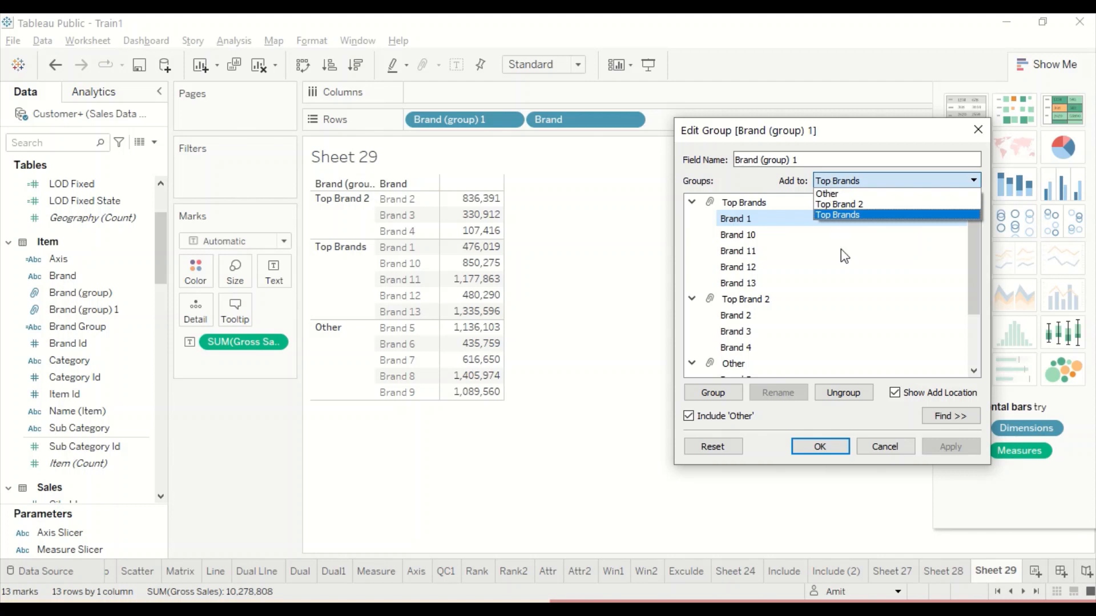
{"action": "left_click", "coordinate": [845, 417]}
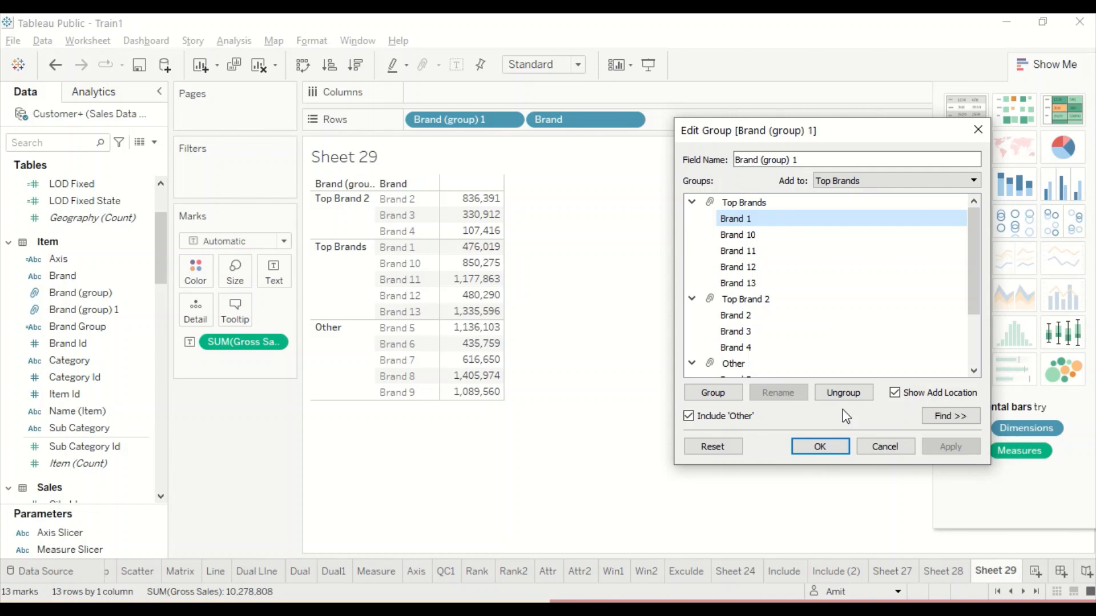
{"action": "left_click", "coordinate": [879, 445]}
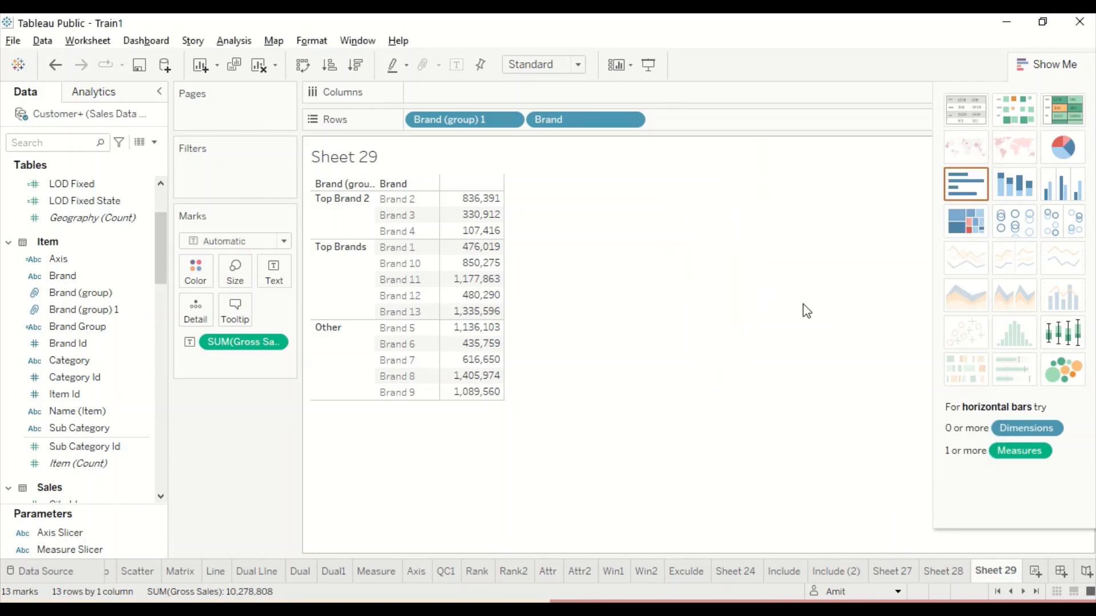
Switch to Power BI Desktop and build an enlarged clustered column chart of Gross by Brand on Page 3
{"action": "key", "text": "alt+Tab"}
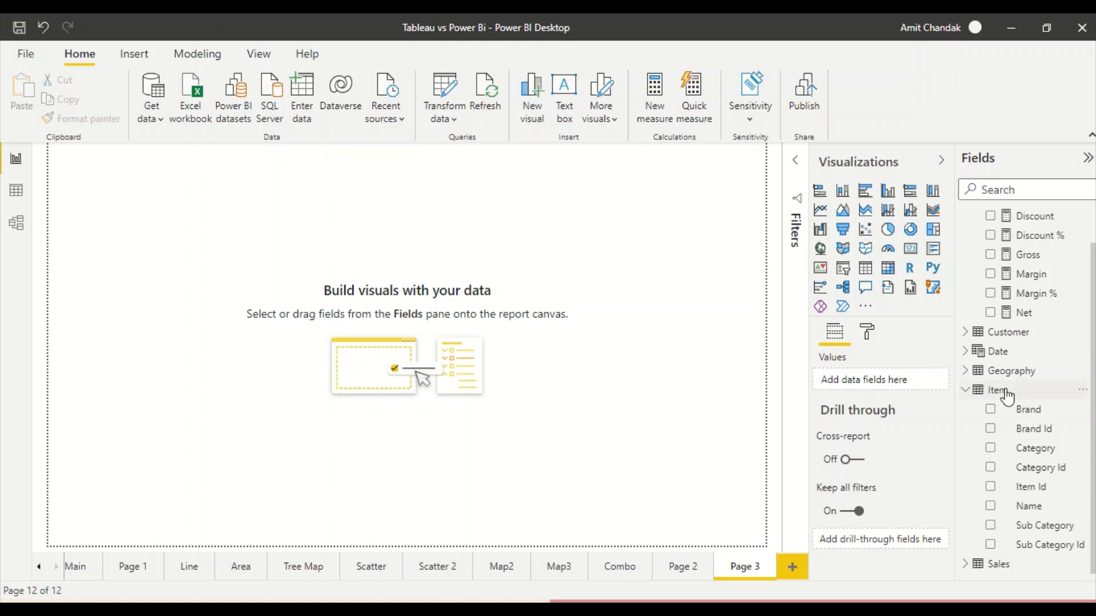
{"action": "left_click_drag", "start_coordinate": [1029, 409], "coordinate": [284, 264]}
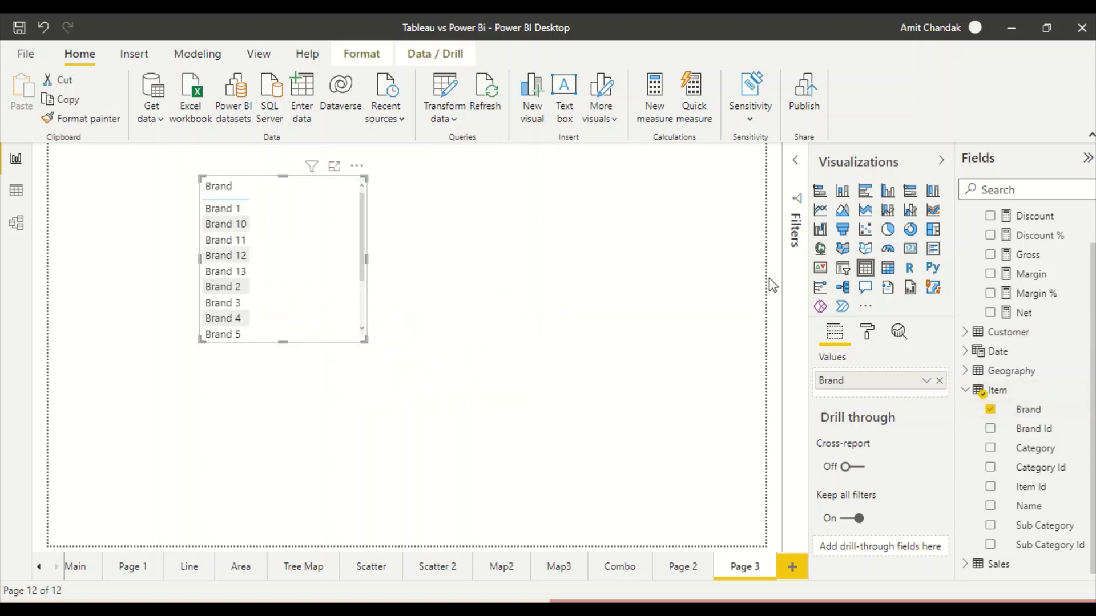
{"action": "left_click", "coordinate": [887, 190]}
{"action": "left_click_drag", "start_coordinate": [364, 339], "coordinate": [560, 432]}
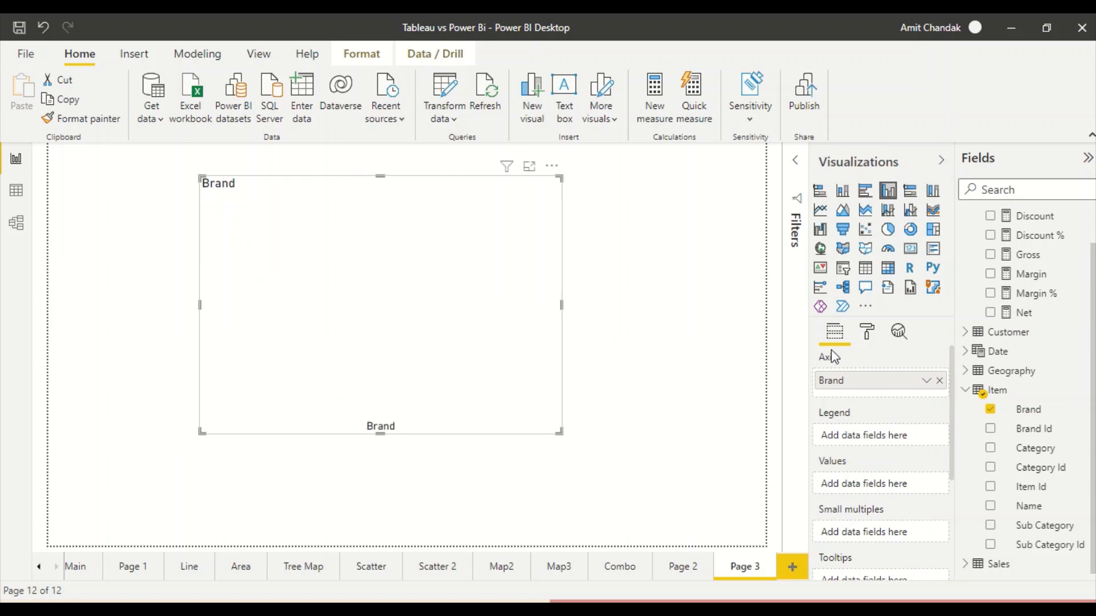
{"action": "left_click_drag", "start_coordinate": [1027, 255], "coordinate": [325, 274]}
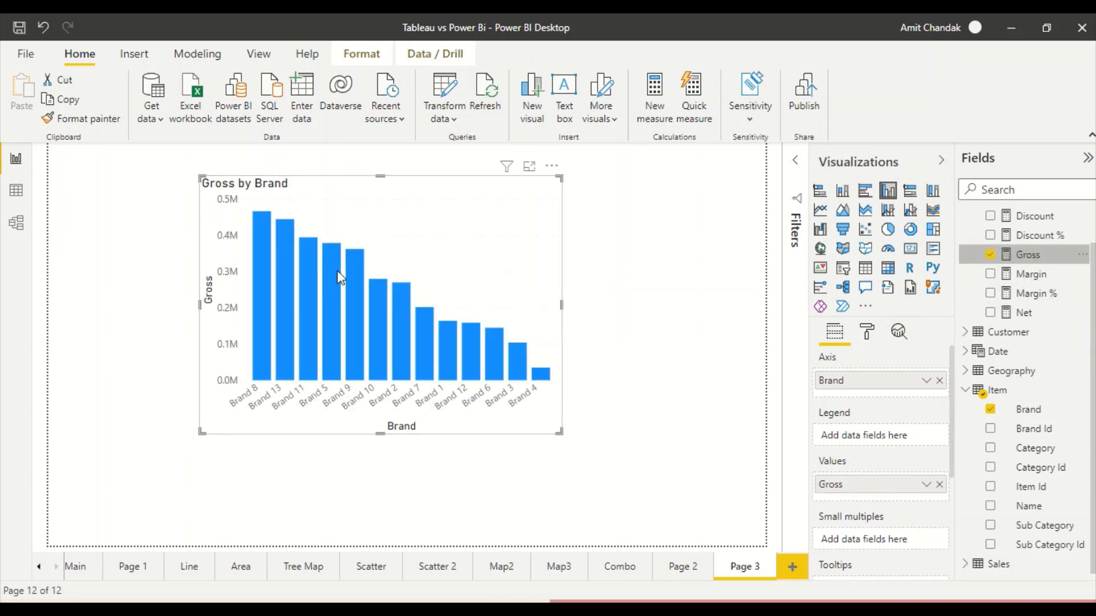
Sort the Gross by Brand chart's axis by Brand
{"action": "left_click", "coordinate": [552, 165]}
{"action": "mouse_move", "coordinate": [608, 274]}
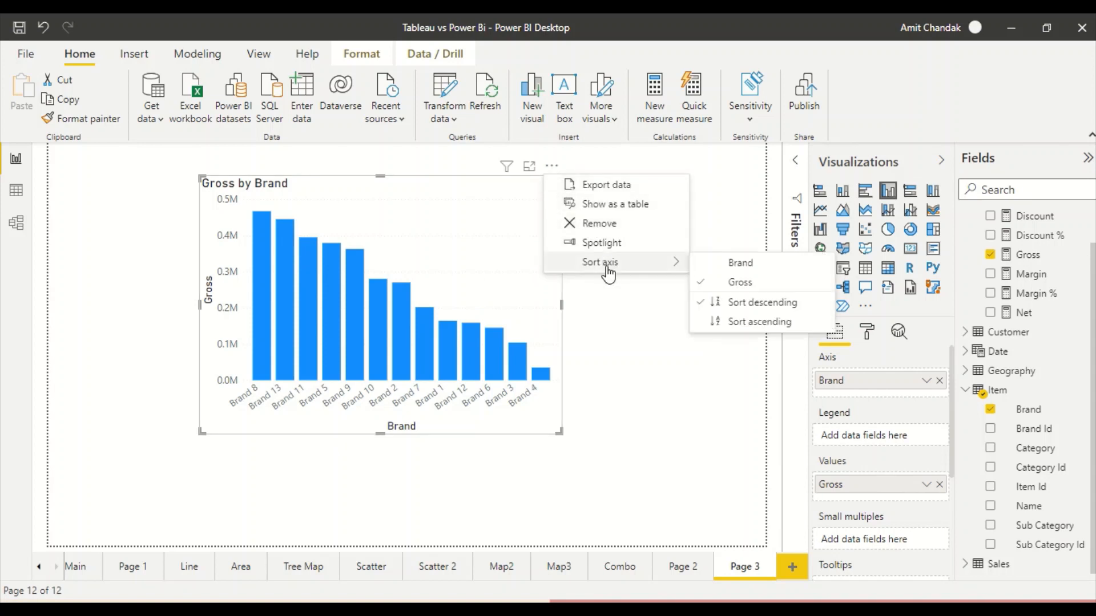
{"action": "left_click", "coordinate": [723, 266]}
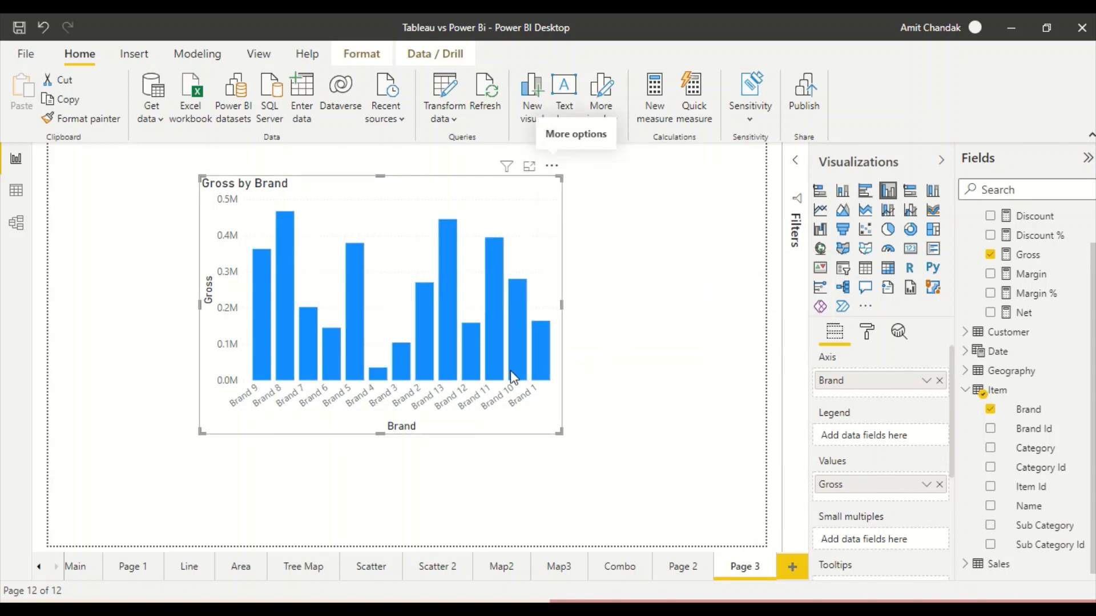
Group the Brand 1, Brand 10, Brand 11, Brand 12 and Brand 13 columns of the chart with Group data
{"action": "left_click", "coordinate": [542, 374]}
{"action": "left_click", "coordinate": [514, 361], "text": "ctrl"}
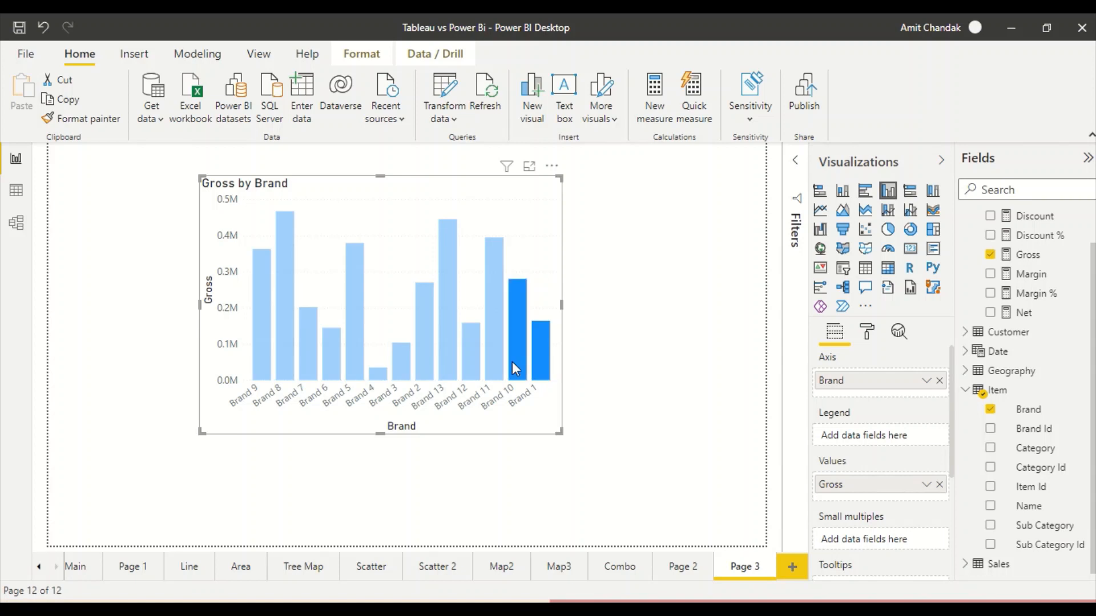
{"action": "left_click", "coordinate": [492, 357], "text": "ctrl"}
{"action": "left_click", "coordinate": [469, 360], "text": "ctrl"}
{"action": "left_click", "coordinate": [445, 331], "text": "ctrl"}
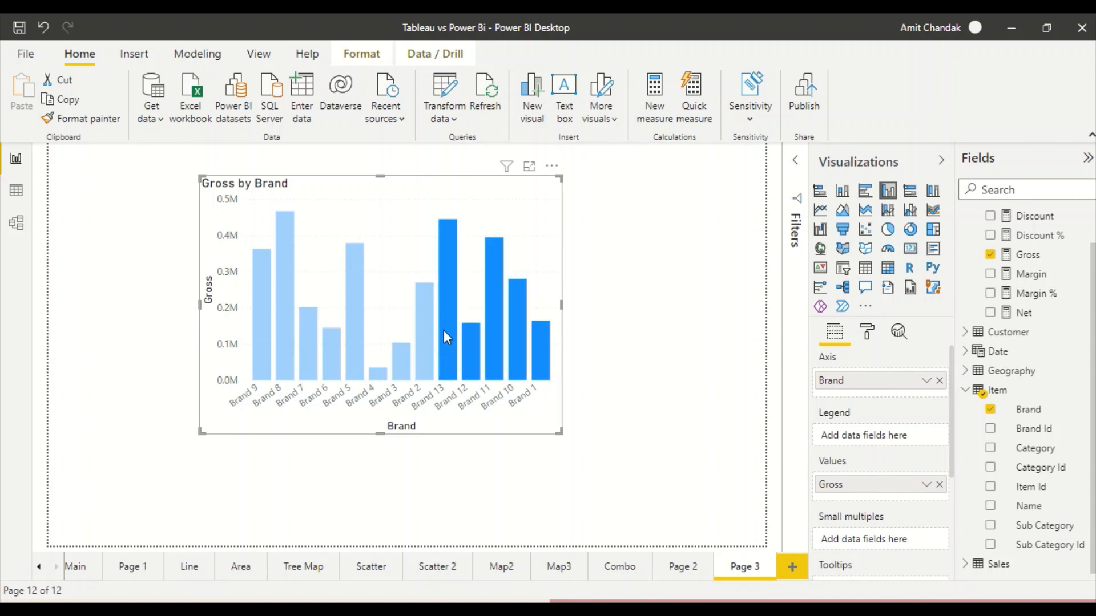
{"action": "right_click", "coordinate": [447, 324]}
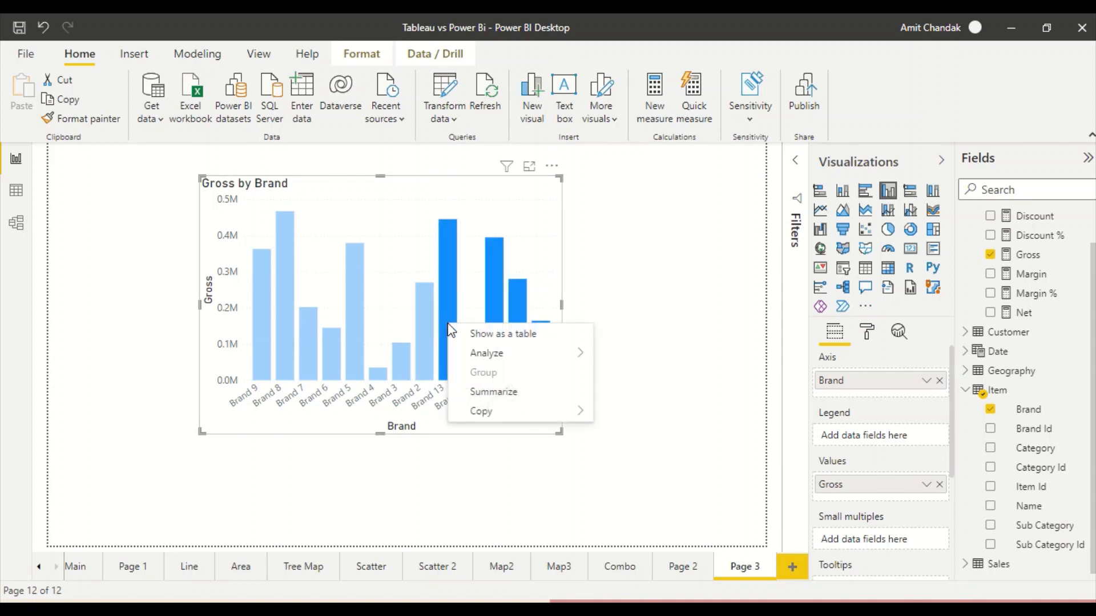
{"action": "key", "text": "Escape"}
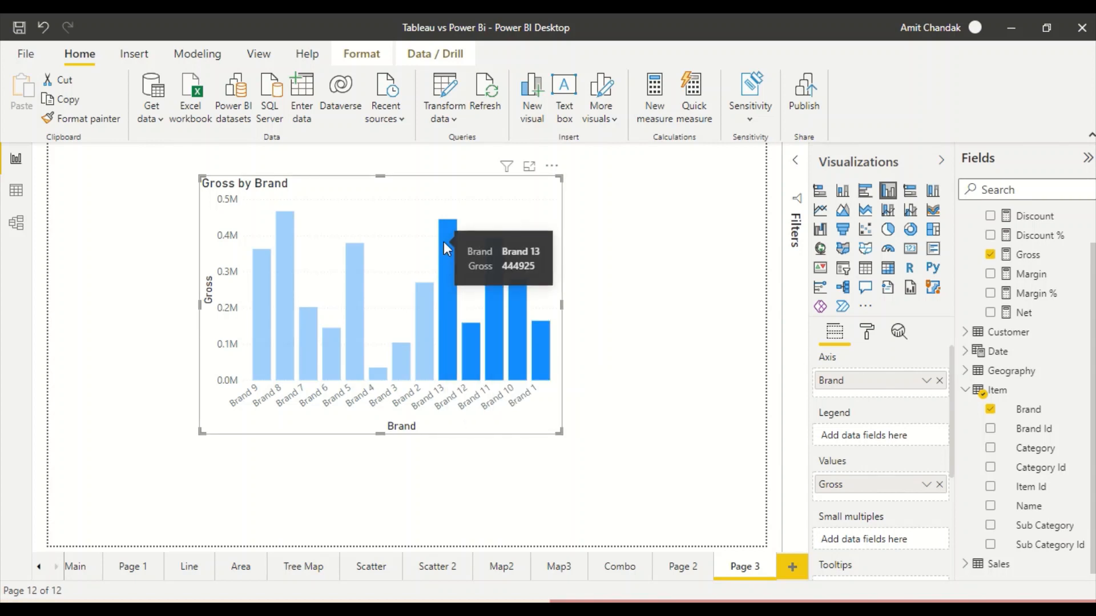
{"action": "right_click", "coordinate": [450, 235]}
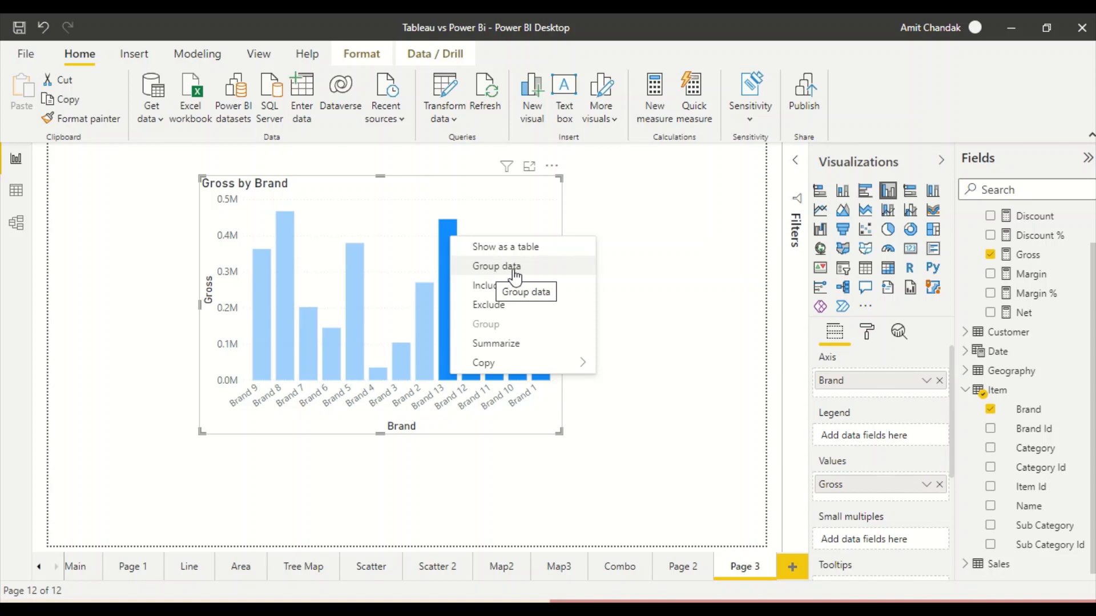
{"action": "left_click", "coordinate": [513, 271]}
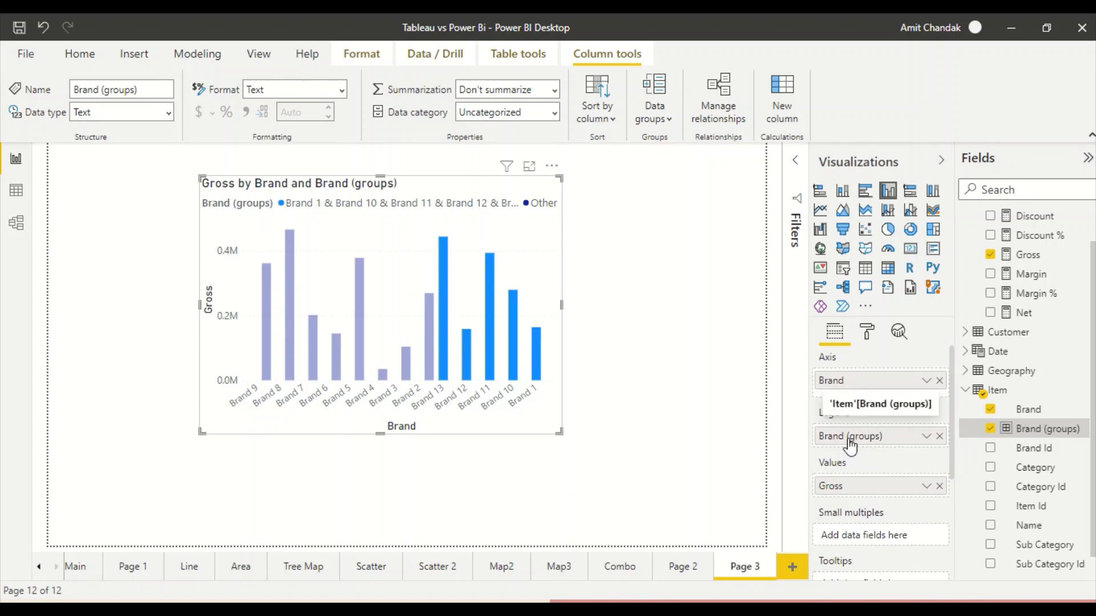
Move Brand (groups) from the legend to the axis below Brand, and convert the chart into an enlarged table
{"action": "left_click_drag", "start_coordinate": [850, 444], "coordinate": [848, 401]}
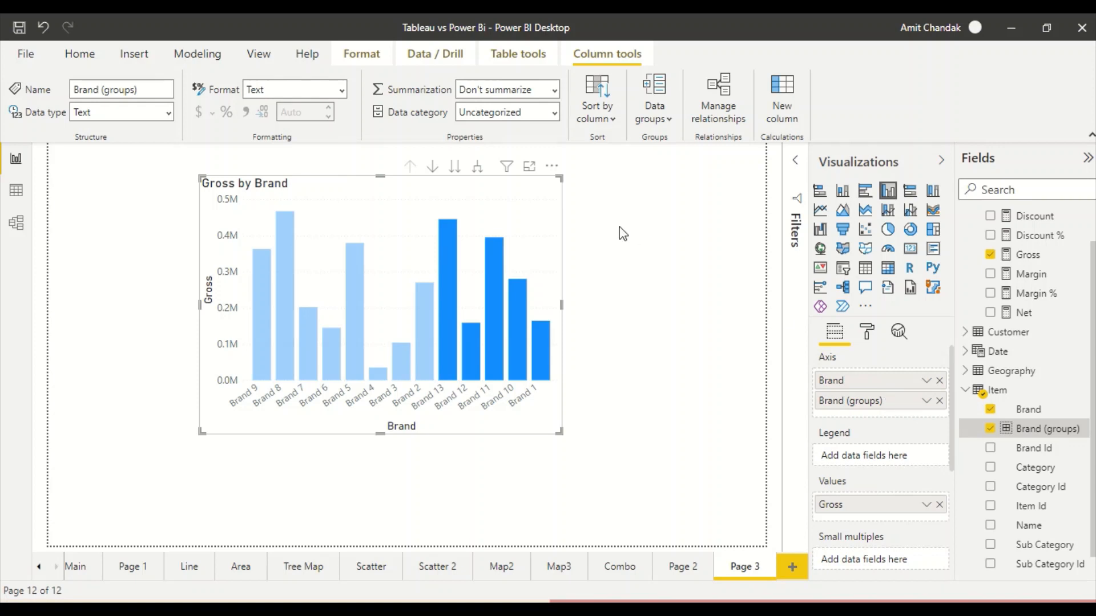
{"action": "left_click", "coordinate": [479, 166]}
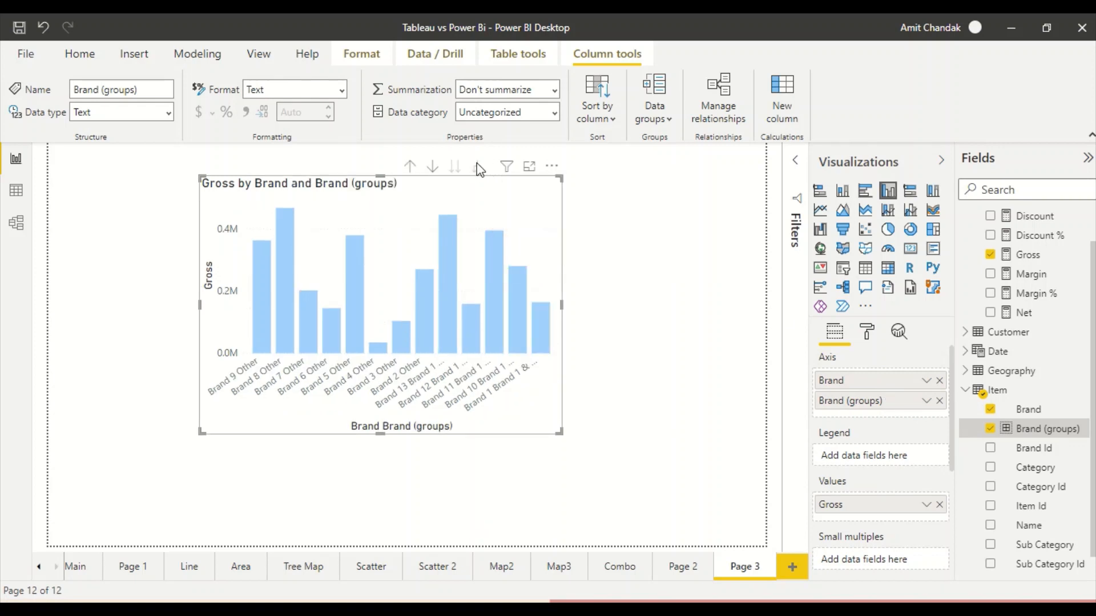
{"action": "left_click", "coordinate": [870, 335]}
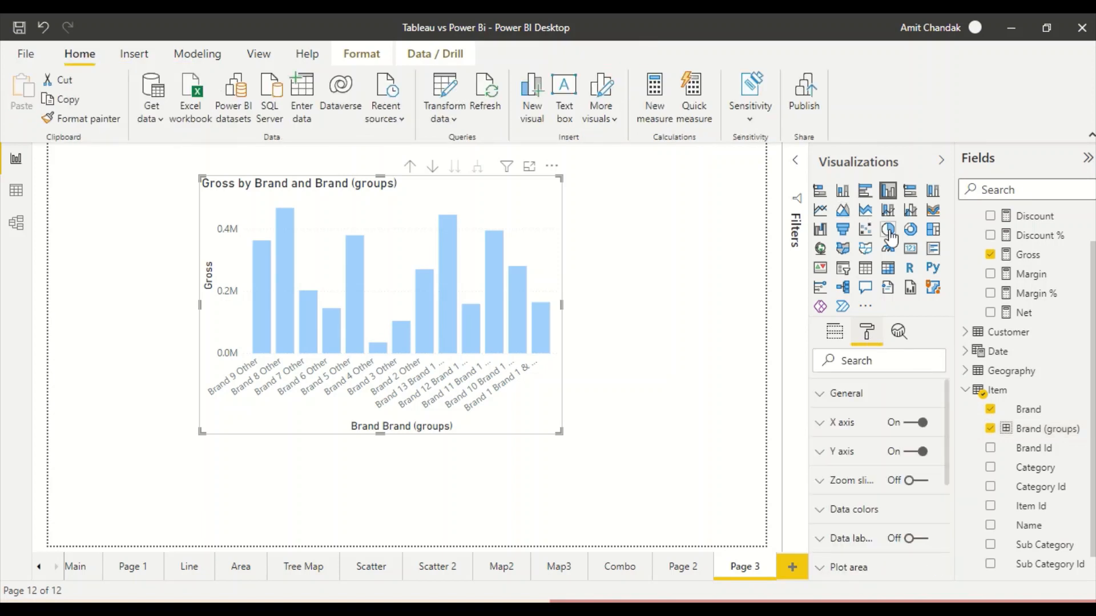
{"action": "left_click", "coordinate": [867, 272]}
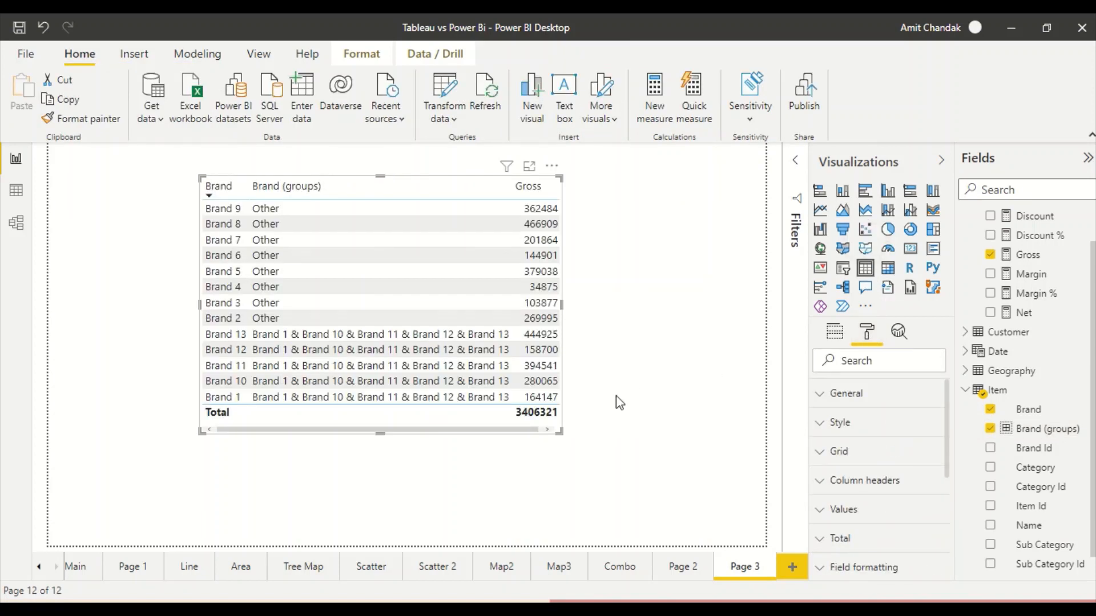
{"action": "left_click_drag", "start_coordinate": [561, 432], "coordinate": [651, 519]}
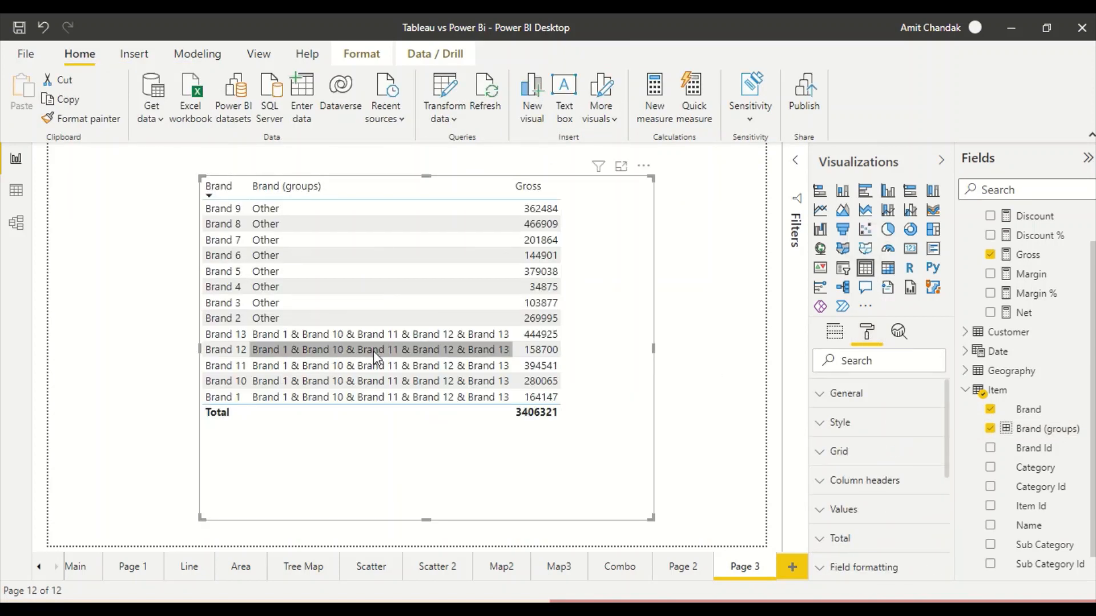
Edit the Brand (groups) field to rename its five-brand group as Top Brands
{"action": "right_click", "coordinate": [1081, 435]}
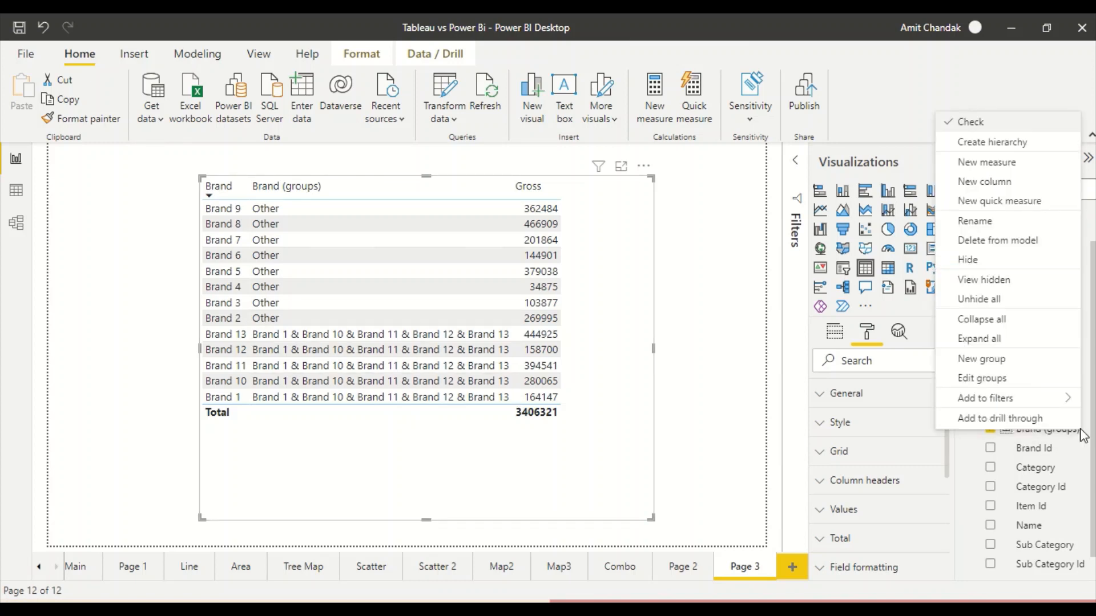
{"action": "left_click", "coordinate": [987, 377]}
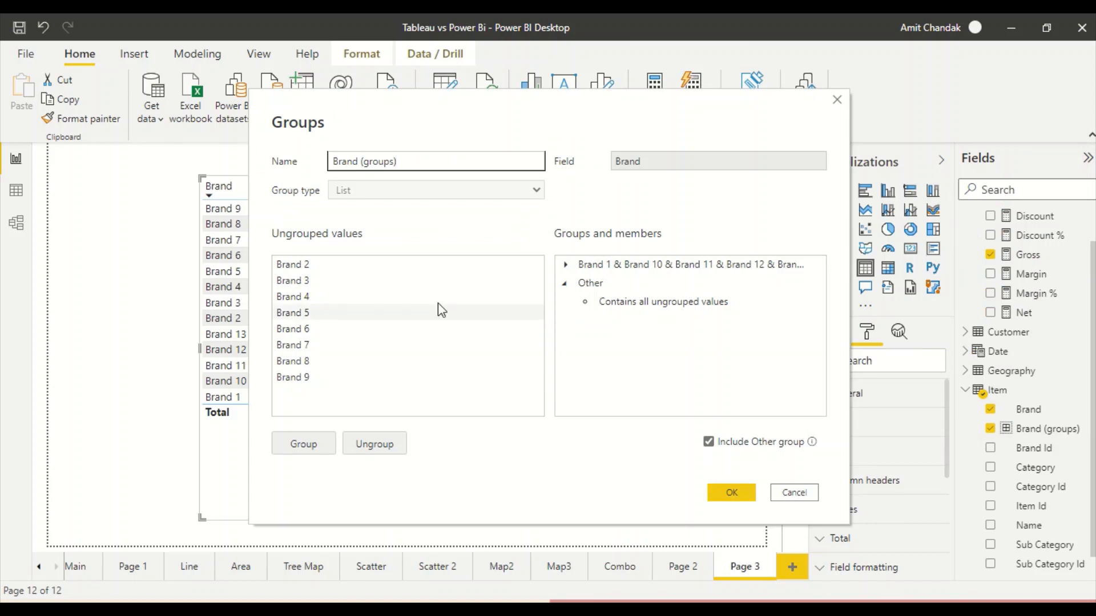
{"action": "left_click", "coordinate": [596, 267]}
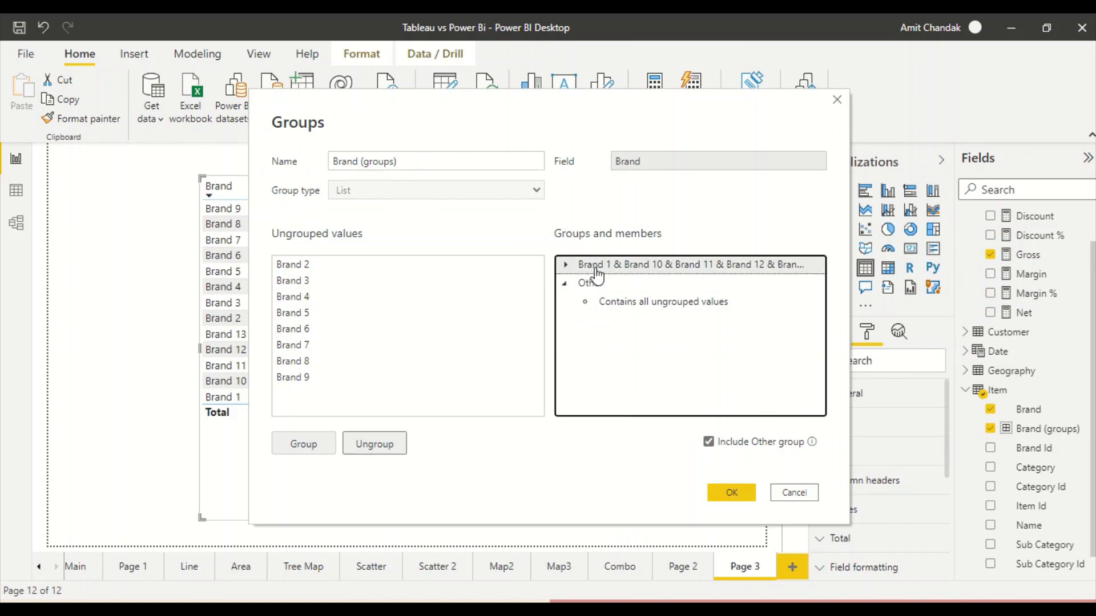
{"action": "left_click", "coordinate": [596, 269]}
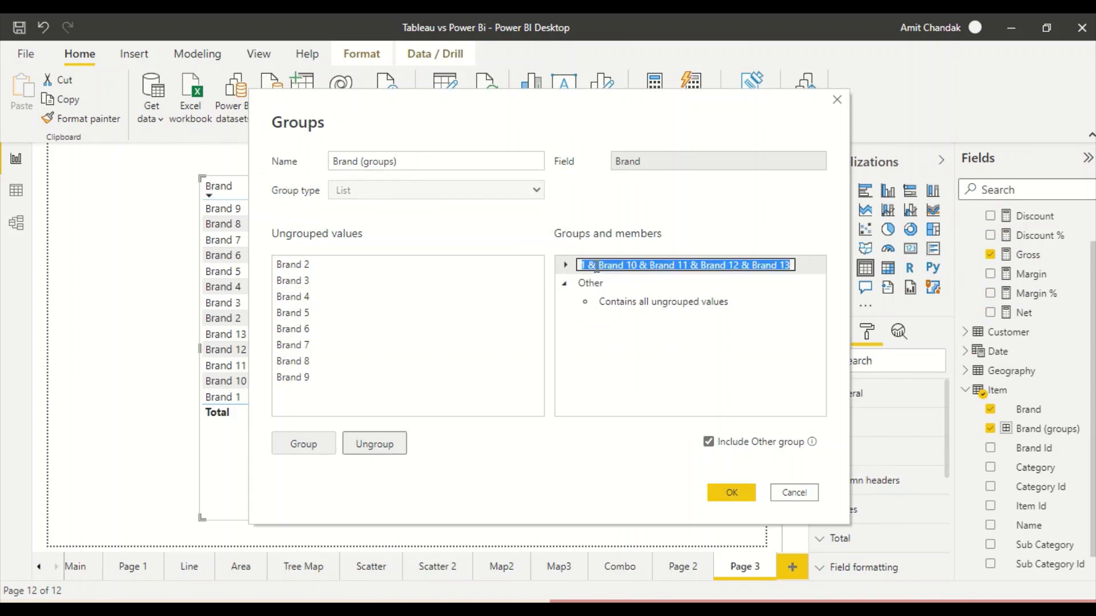
{"action": "type", "text": "T"}
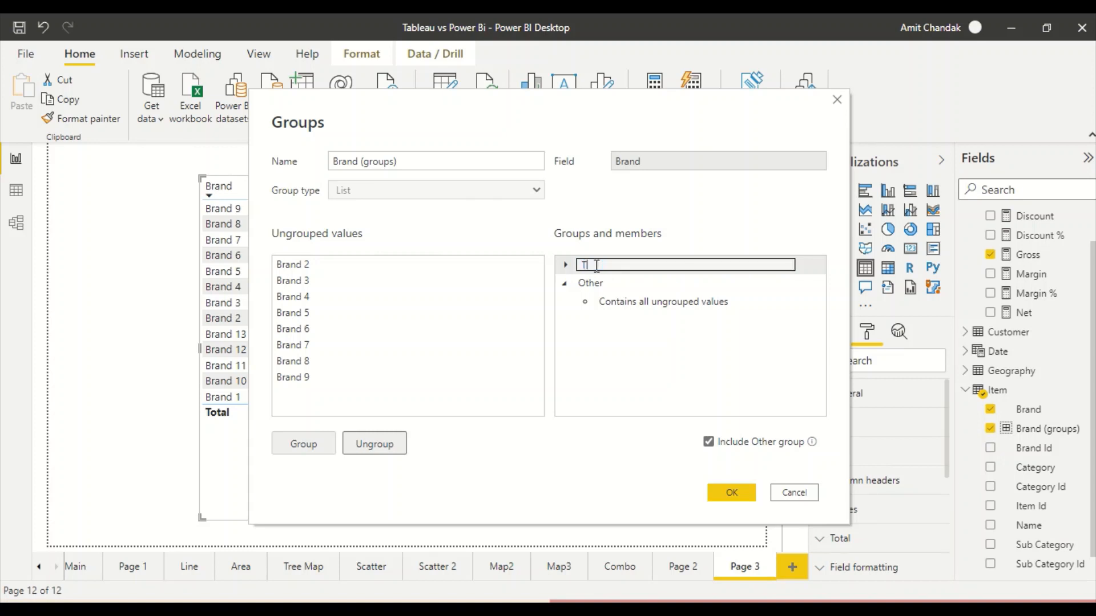
{"action": "type", "text": "op Brands"}
{"action": "key", "text": "Return"}
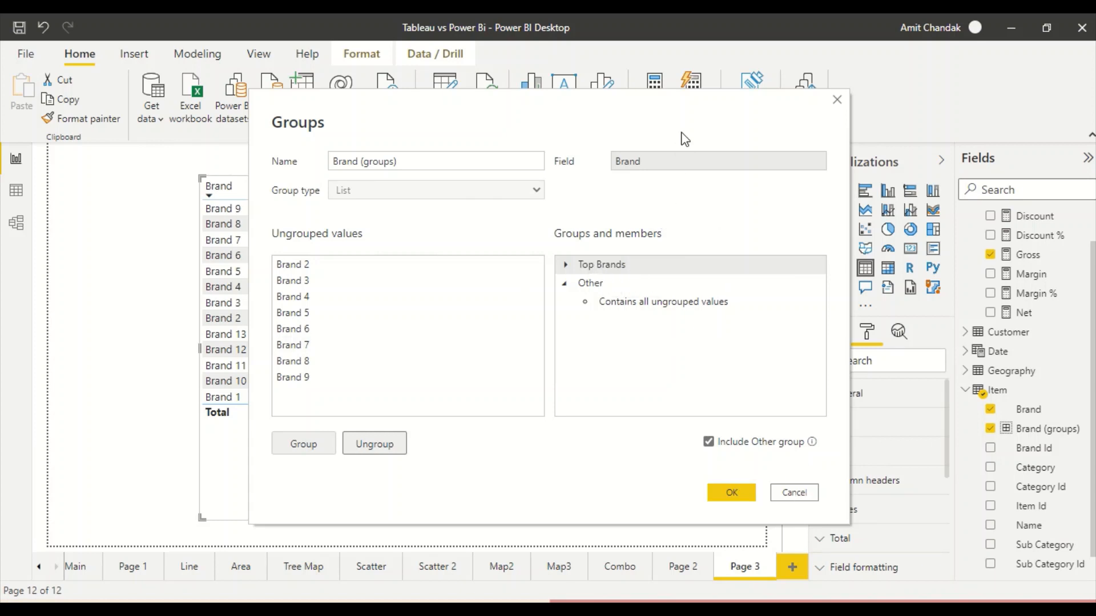
{"action": "left_click_drag", "start_coordinate": [684, 139], "coordinate": [827, 119]}
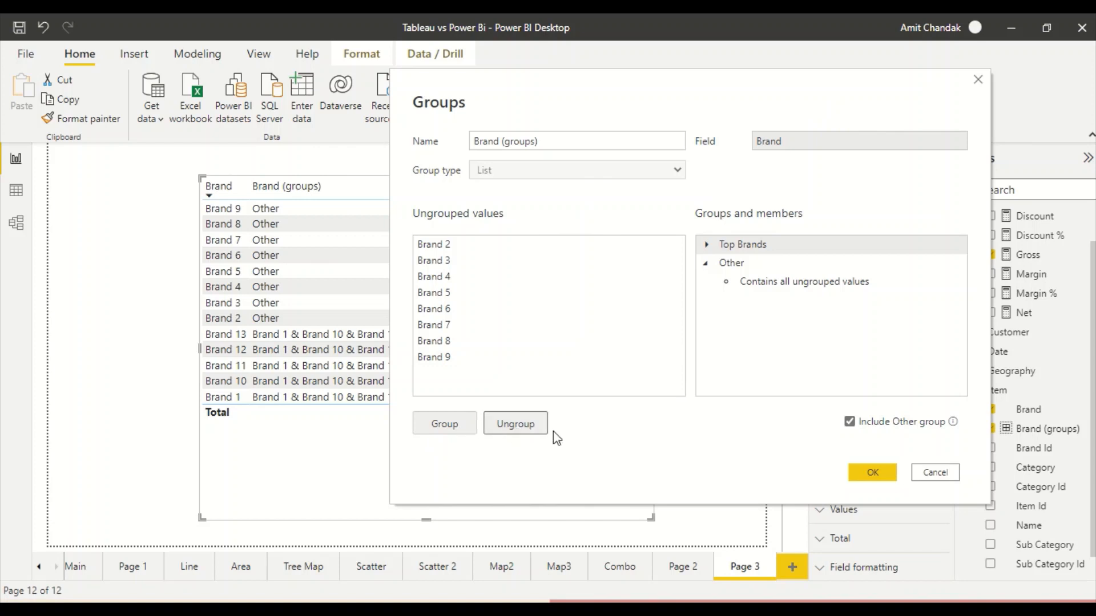
{"action": "left_click", "coordinate": [872, 473]}
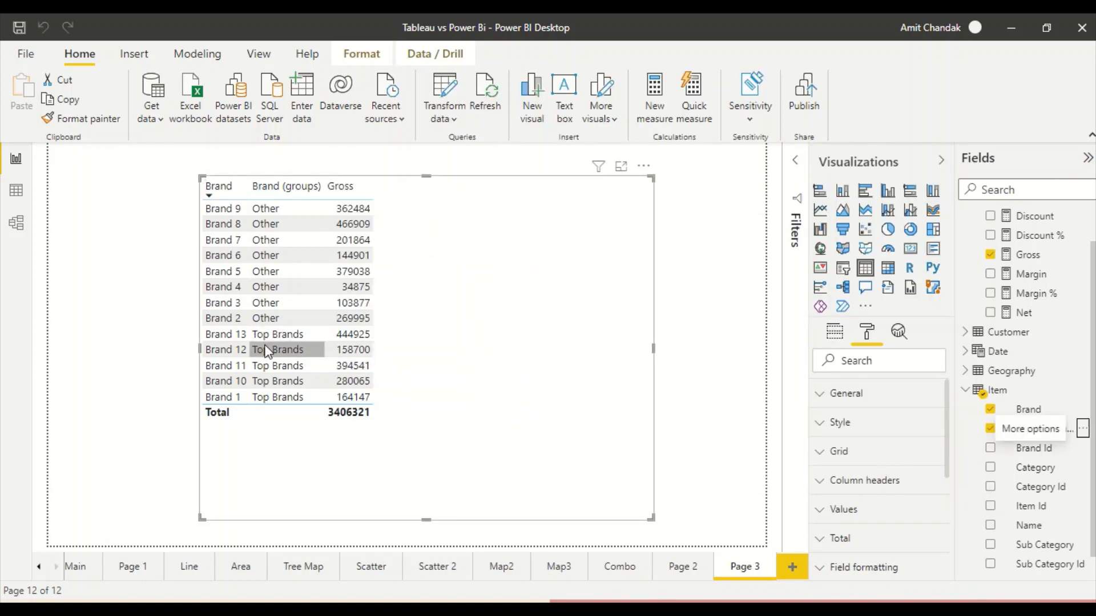
Inspect the Brand (groups) column of the Item table in the data view
{"action": "left_click", "coordinate": [1084, 434]}
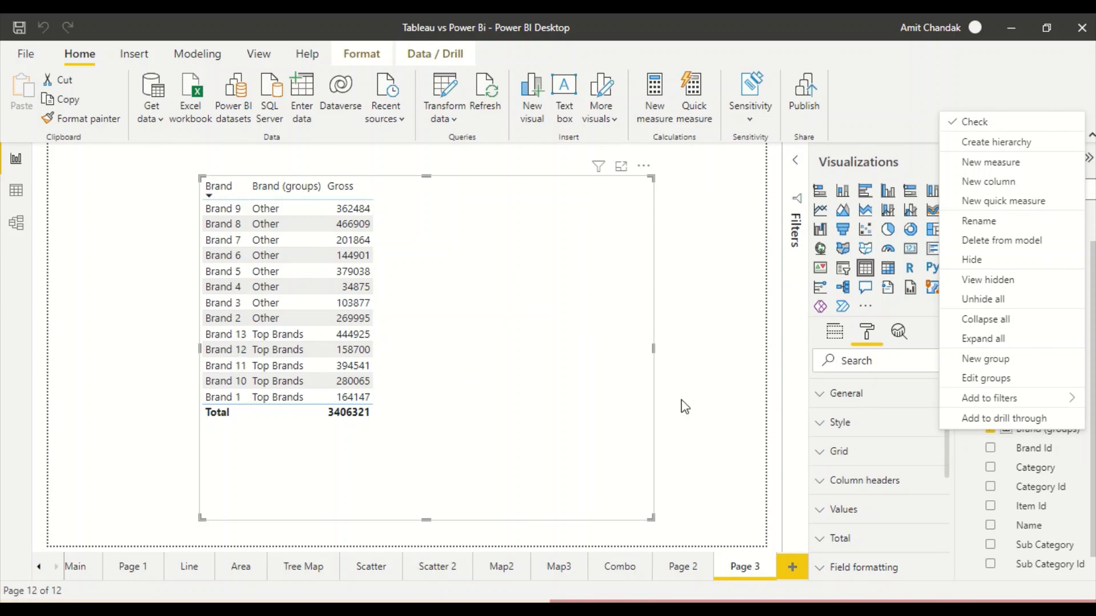
{"action": "left_click", "coordinate": [894, 245]}
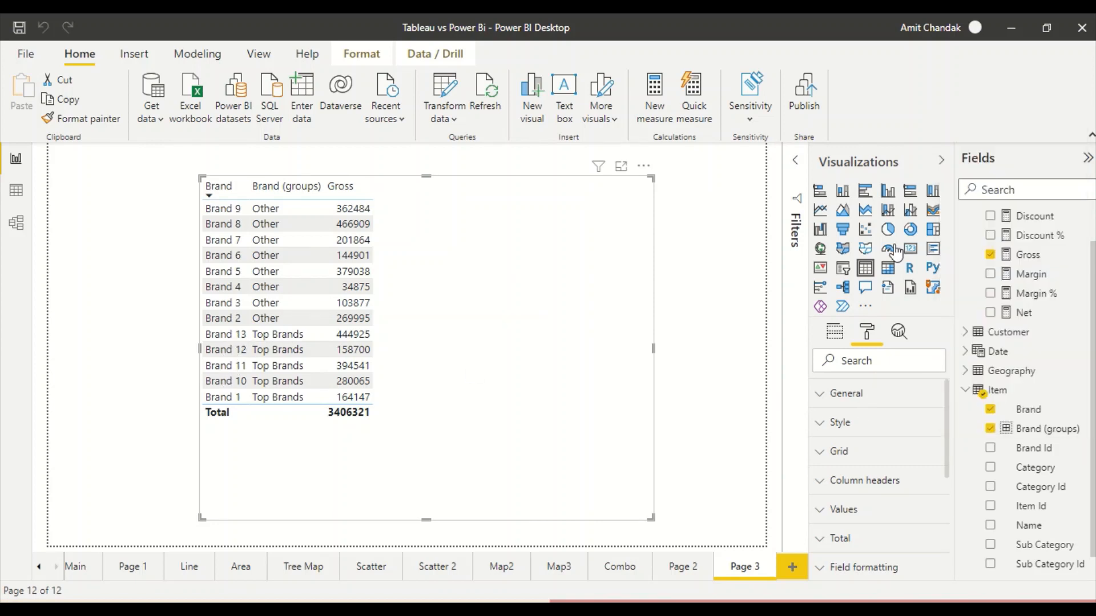
{"action": "left_click", "coordinate": [17, 194]}
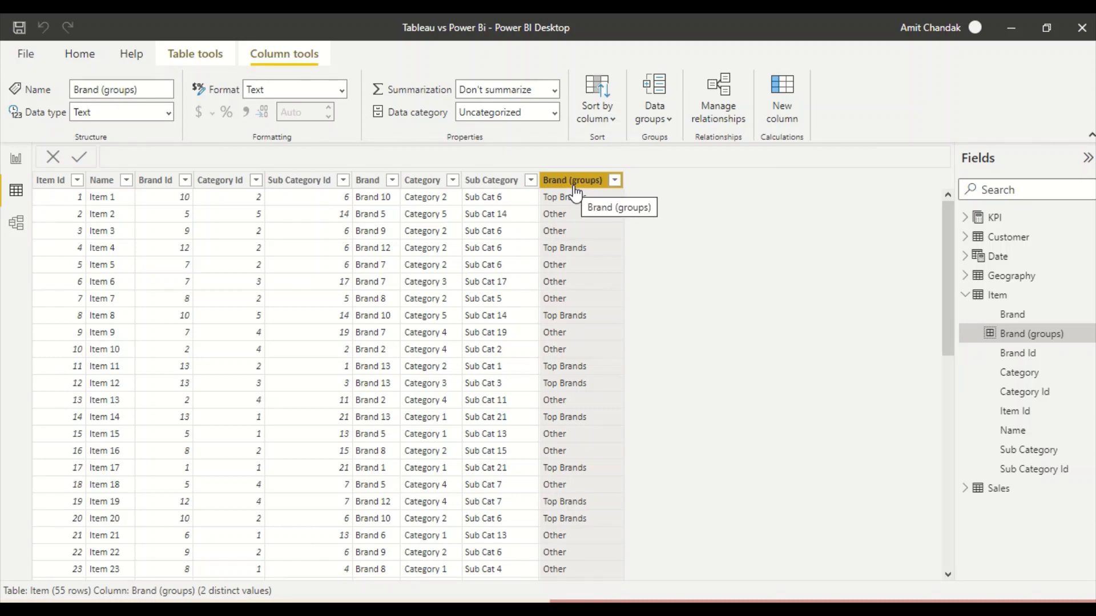
{"action": "left_click", "coordinate": [1014, 315]}
{"action": "left_click", "coordinate": [1016, 335]}
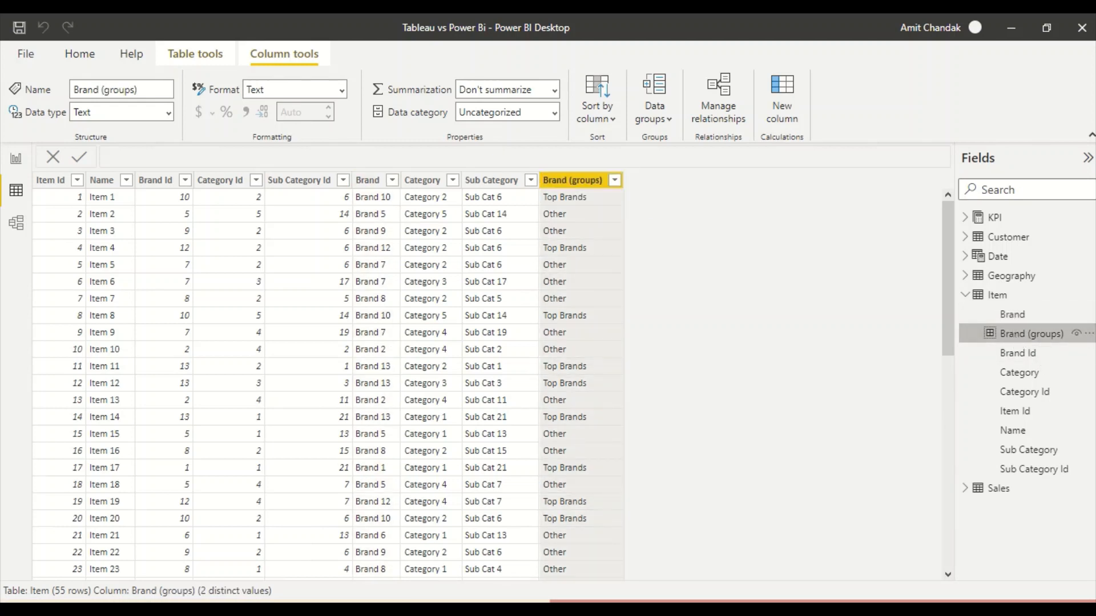
Edit the groups of Brand (groups) and combine Brand 2, Brand 3 and Brand 4 into a new group
{"action": "left_click", "coordinate": [1088, 334]}
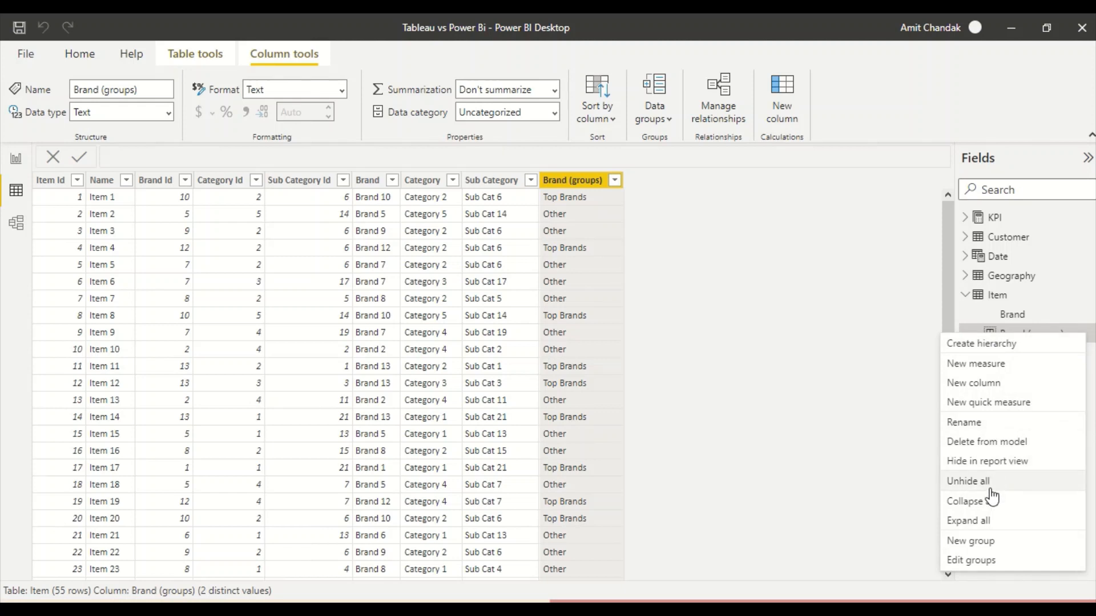
{"action": "left_click", "coordinate": [969, 560]}
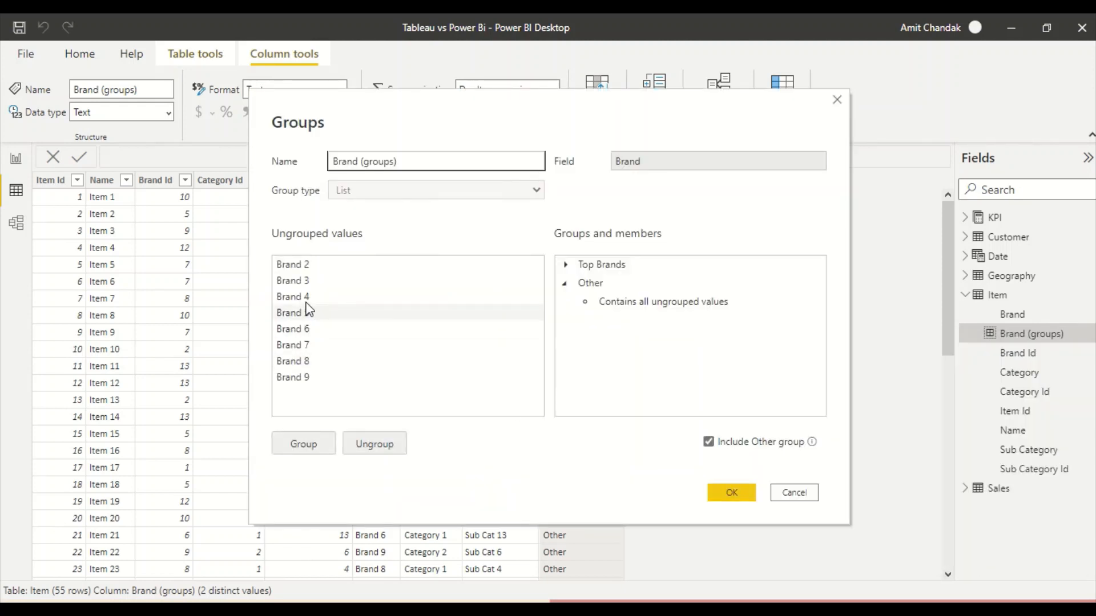
{"action": "left_click", "coordinate": [299, 267]}
{"action": "left_click", "coordinate": [299, 280], "text": "ctrl"}
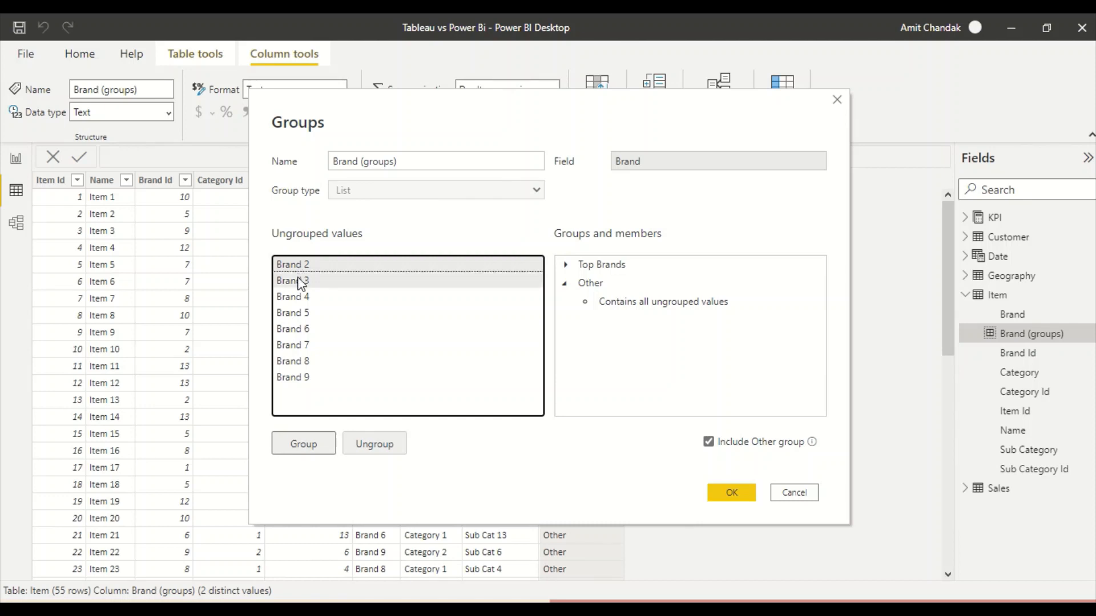
{"action": "left_click", "coordinate": [299, 297], "text": "ctrl"}
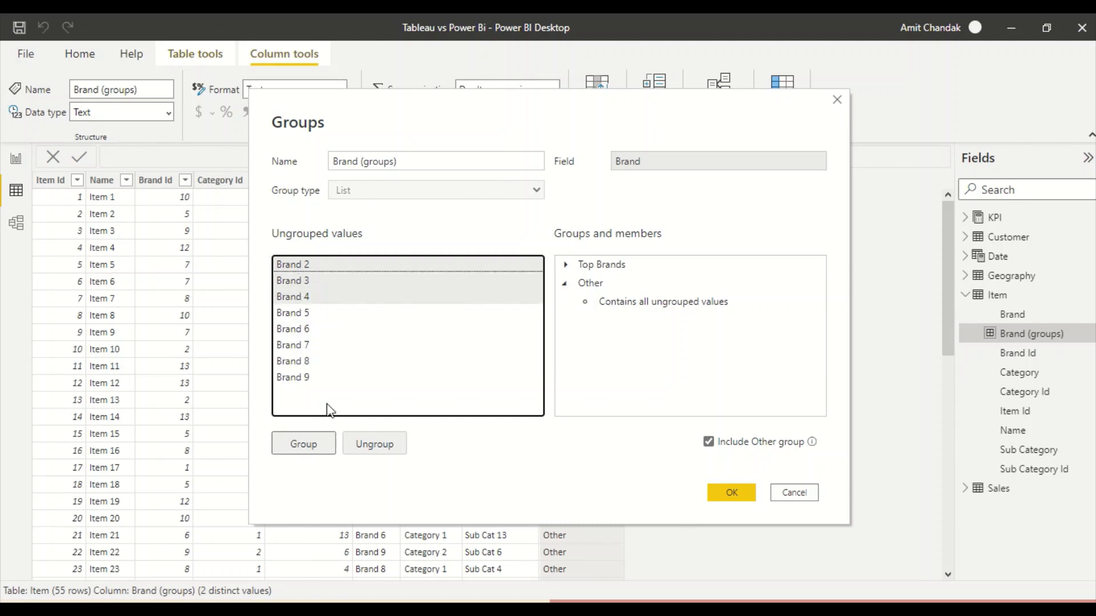
{"action": "left_click", "coordinate": [303, 448]}
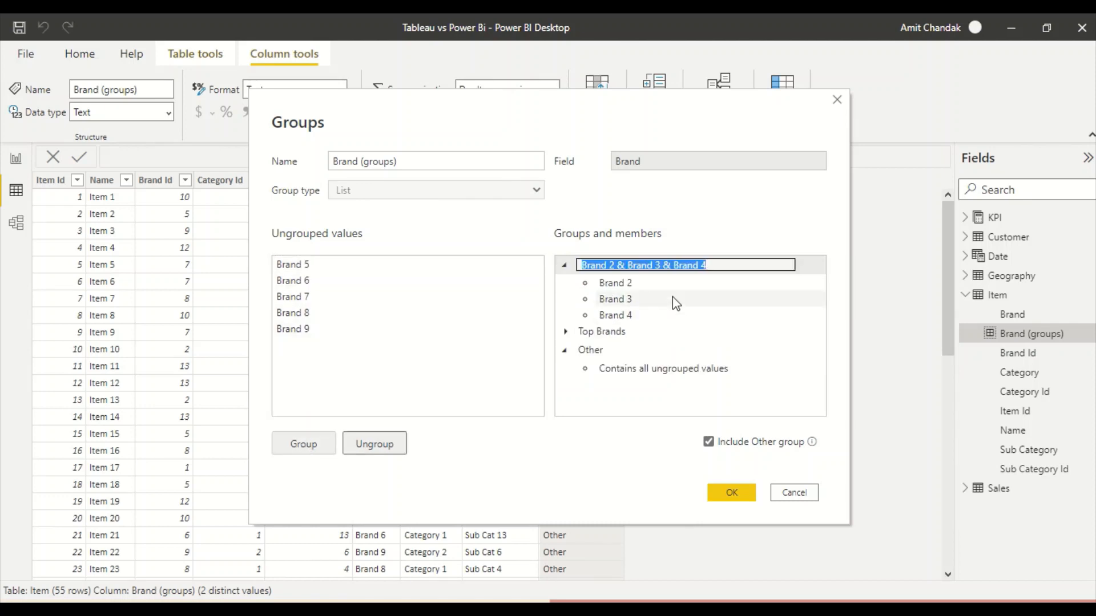
Name the new three-brand group Top Brand 2, apply it with the Other group included, and return to the report view
{"action": "type", "text": "To"}
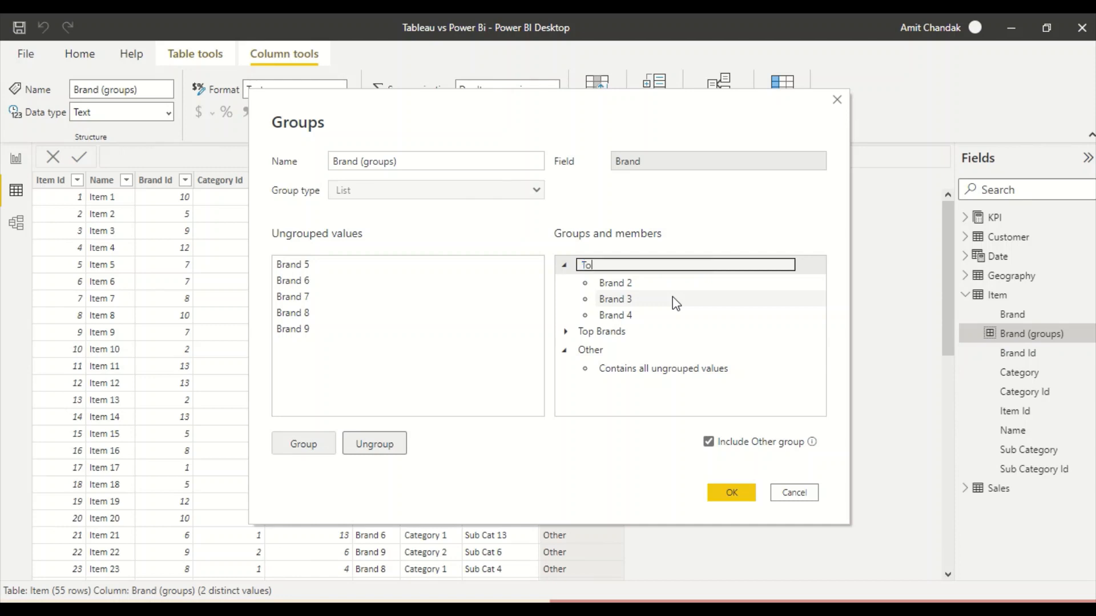
{"action": "type", "text": "p Brand 2"}
{"action": "left_click", "coordinate": [709, 443]}
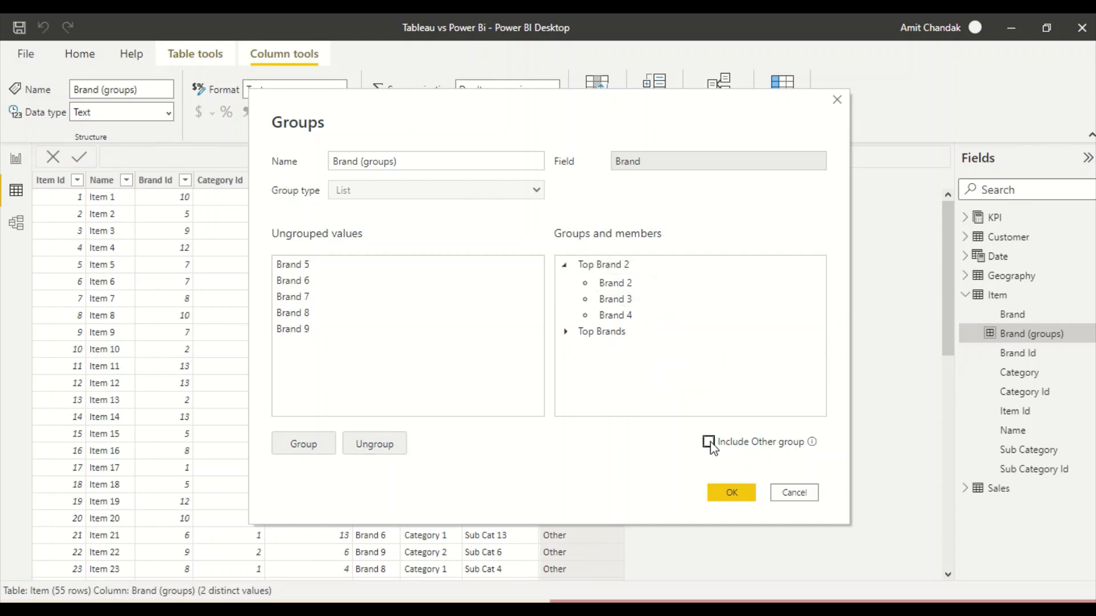
{"action": "left_click", "coordinate": [709, 443]}
{"action": "left_click", "coordinate": [729, 490]}
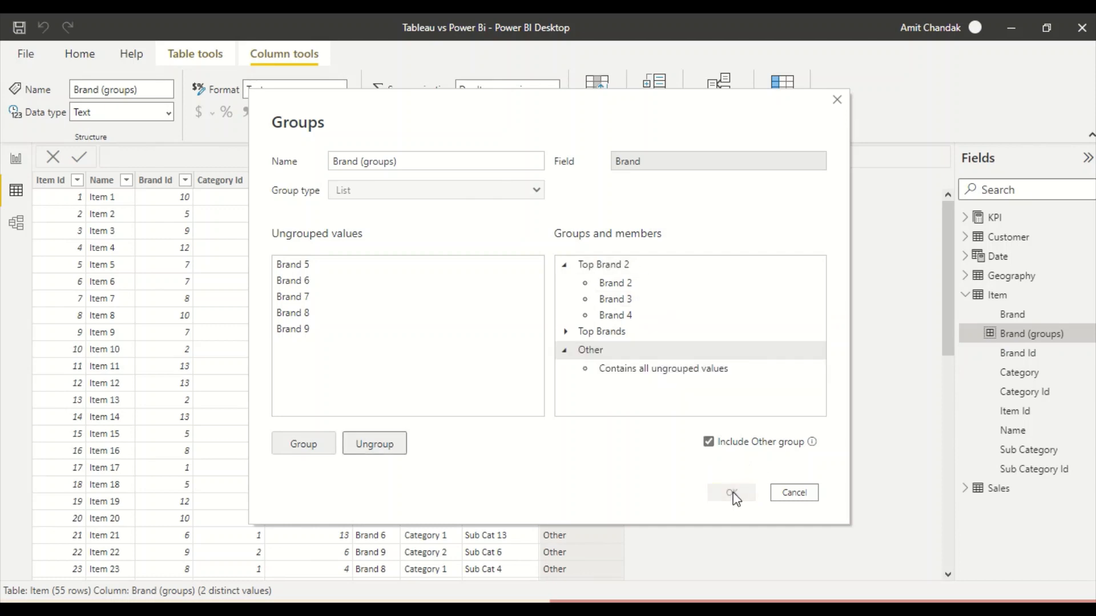
{"action": "left_click", "coordinate": [16, 158]}
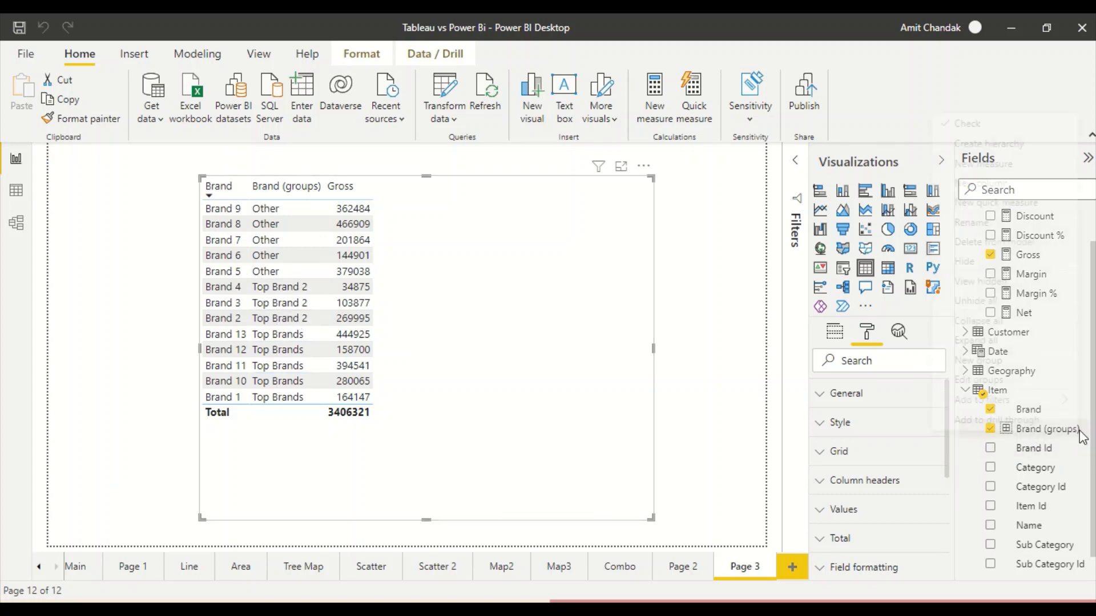
Exclude the Other group from Brand (groups) so the ungrouped brands keep their own names
{"action": "right_click", "coordinate": [1056, 435]}
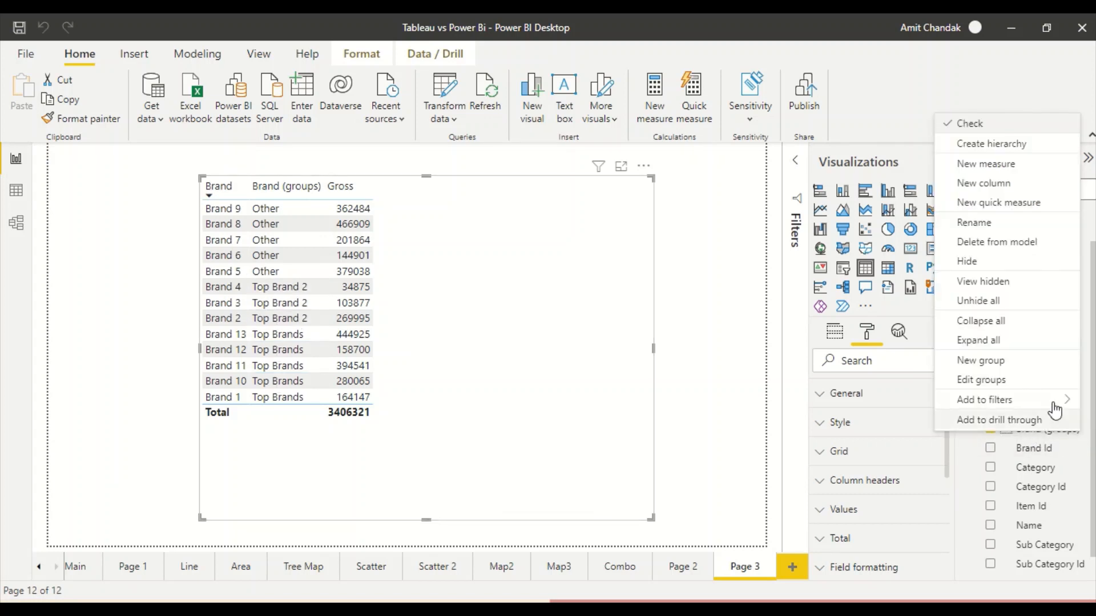
{"action": "left_click", "coordinate": [984, 381]}
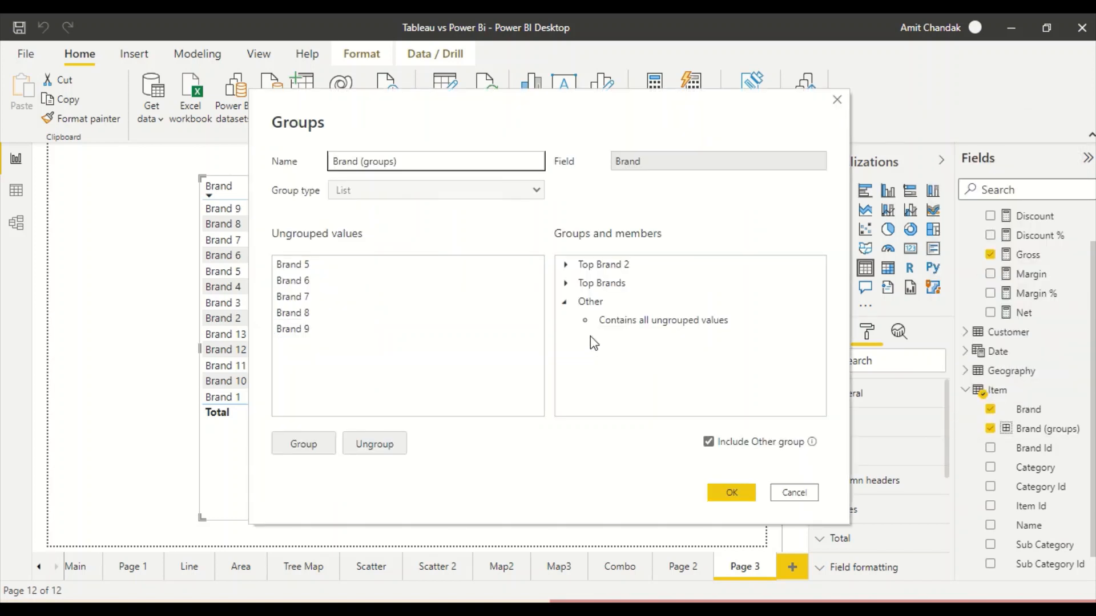
{"action": "left_click", "coordinate": [708, 441]}
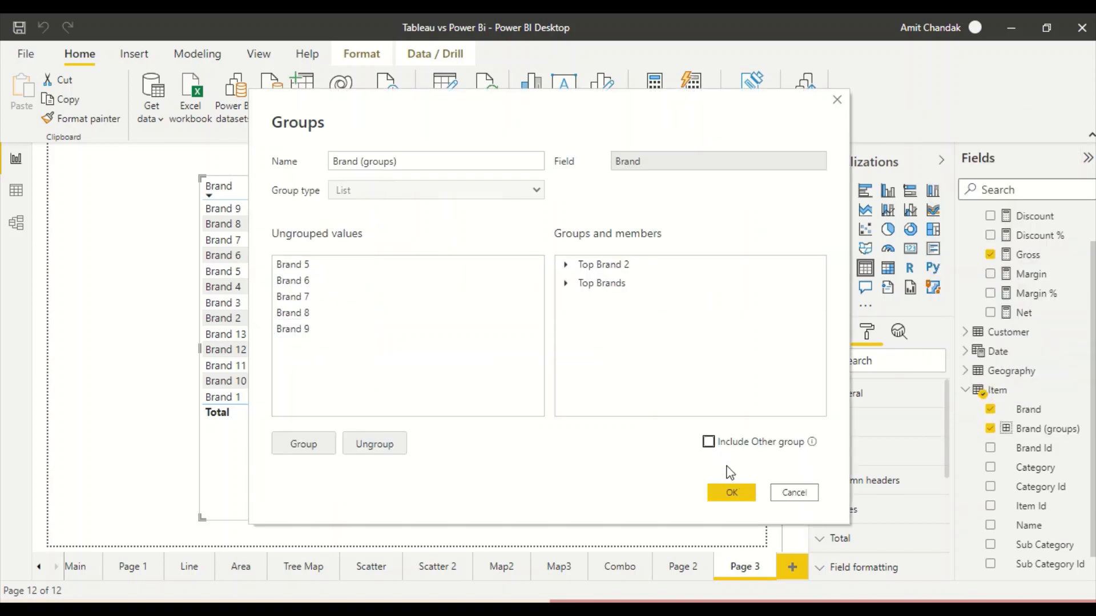
{"action": "left_click", "coordinate": [733, 496]}
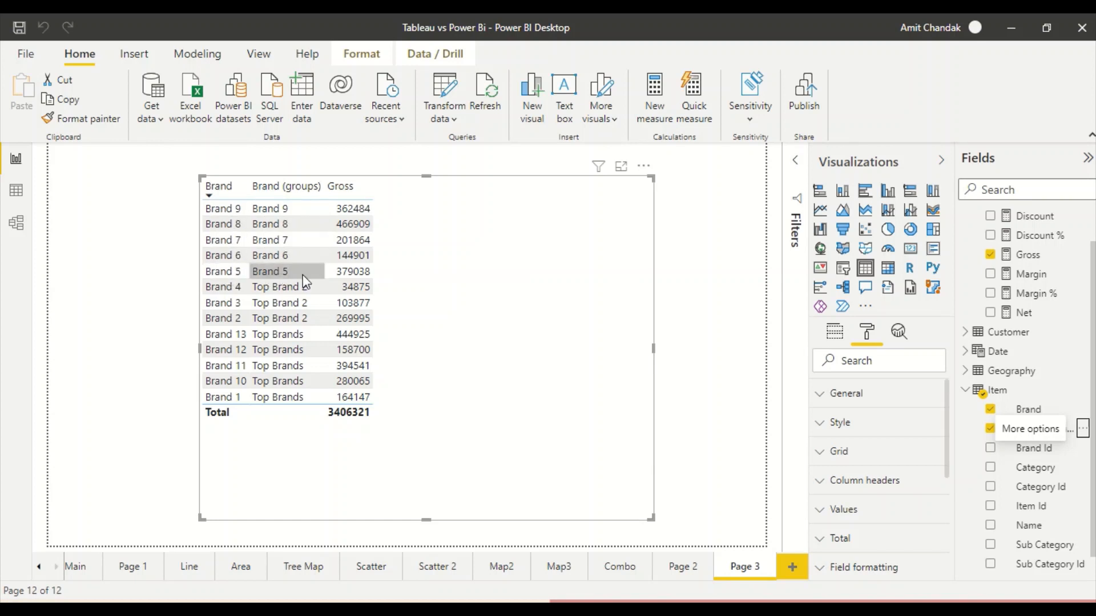
Edit Brand (groups) again to include the Other group for all ungrouped values
{"action": "left_click", "coordinate": [1084, 448]}
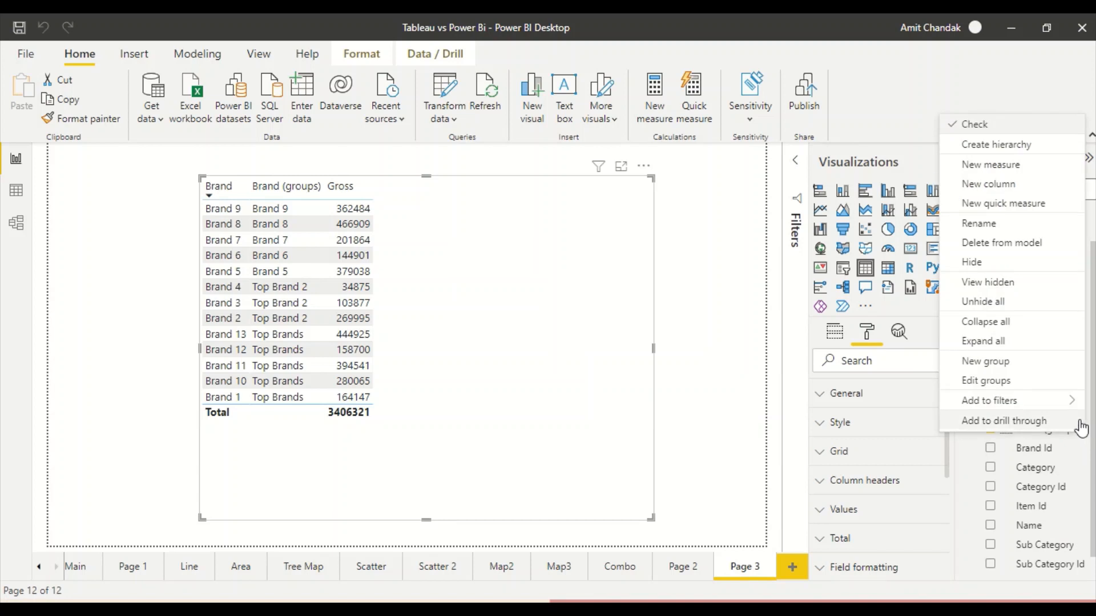
{"action": "left_click", "coordinate": [1001, 381]}
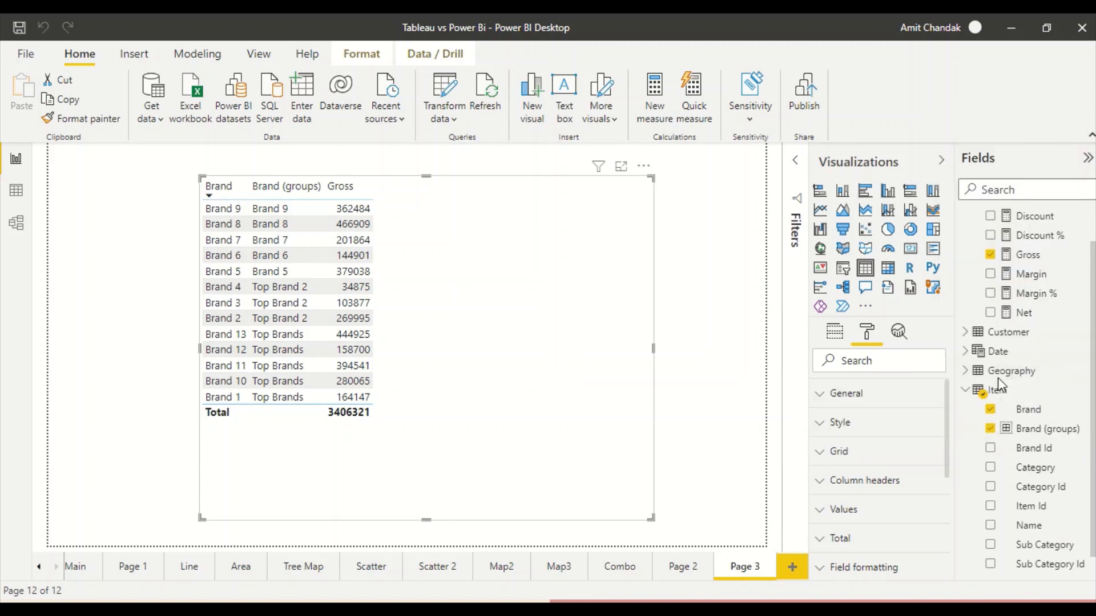
{"action": "left_click", "coordinate": [711, 445]}
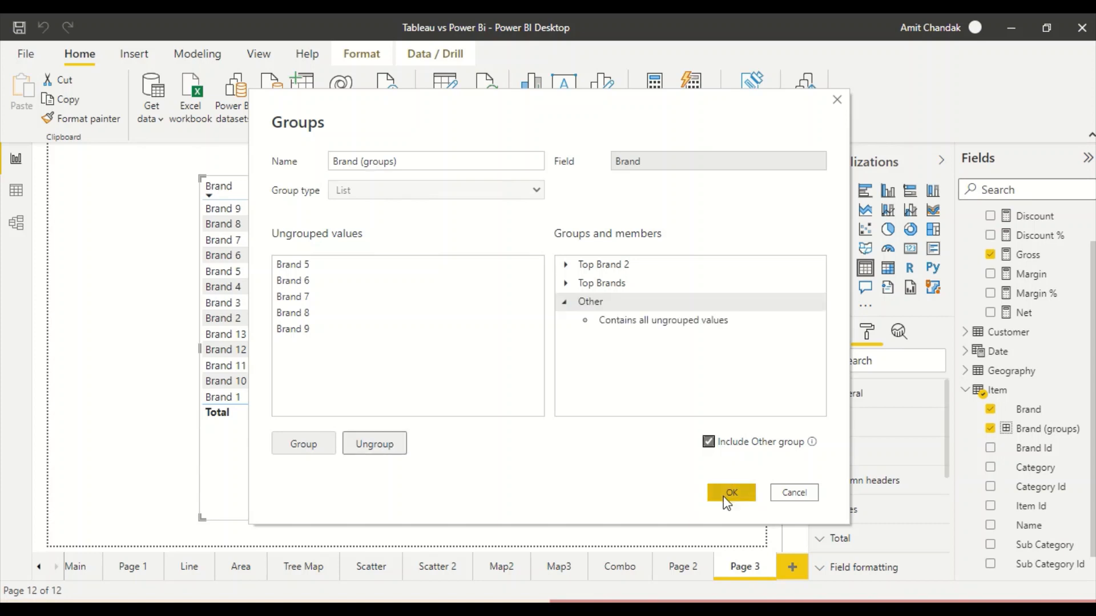
{"action": "left_click", "coordinate": [726, 496]}
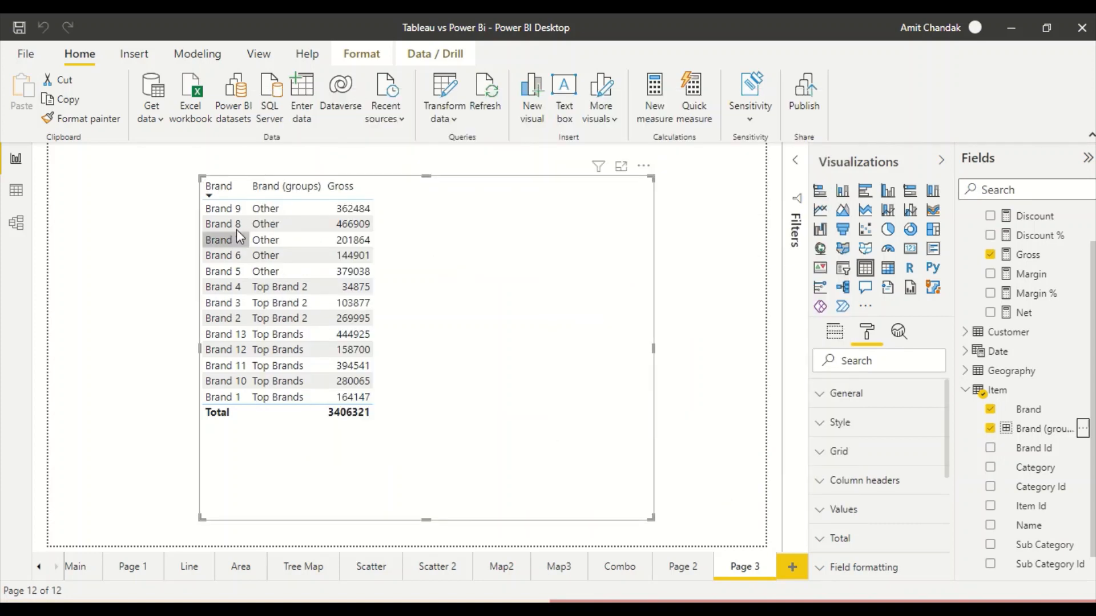